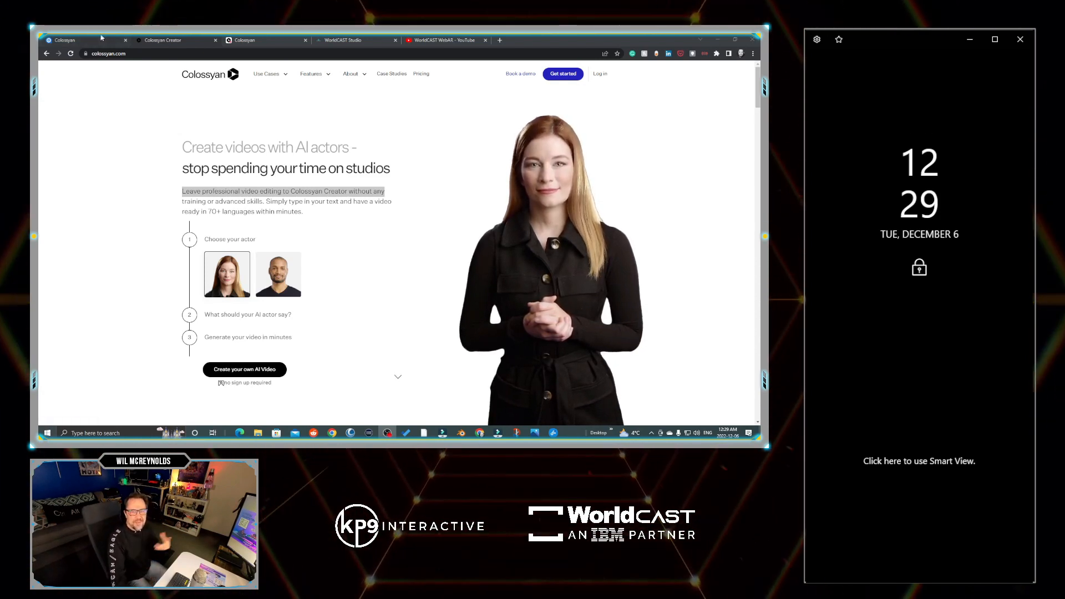
Go to the untitled Colossyan video draft and replace its actor with Jason
mouse_move(101, 38)
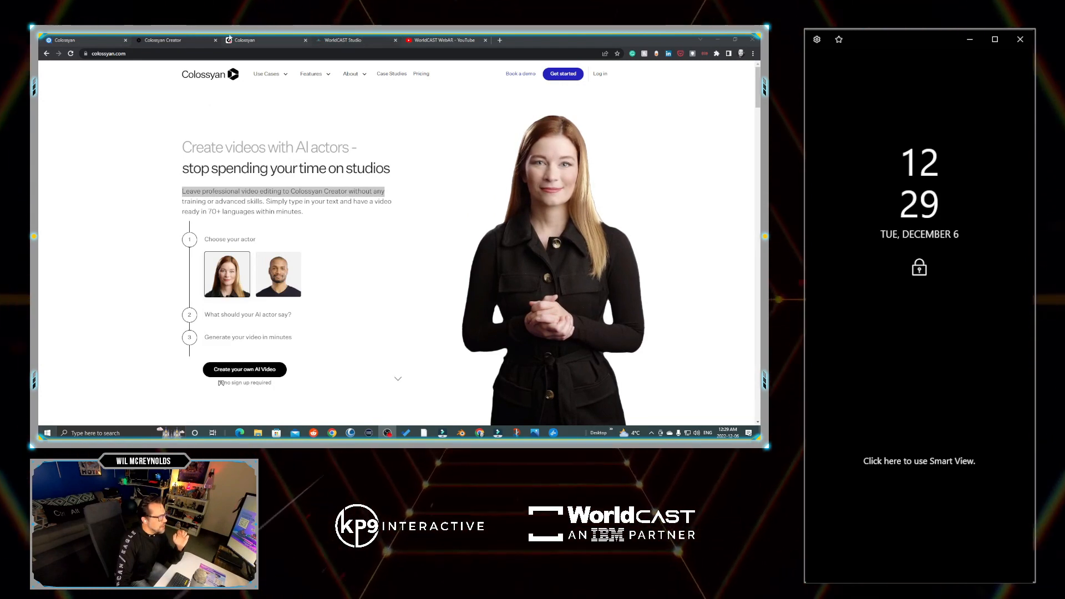
left_click(269, 40)
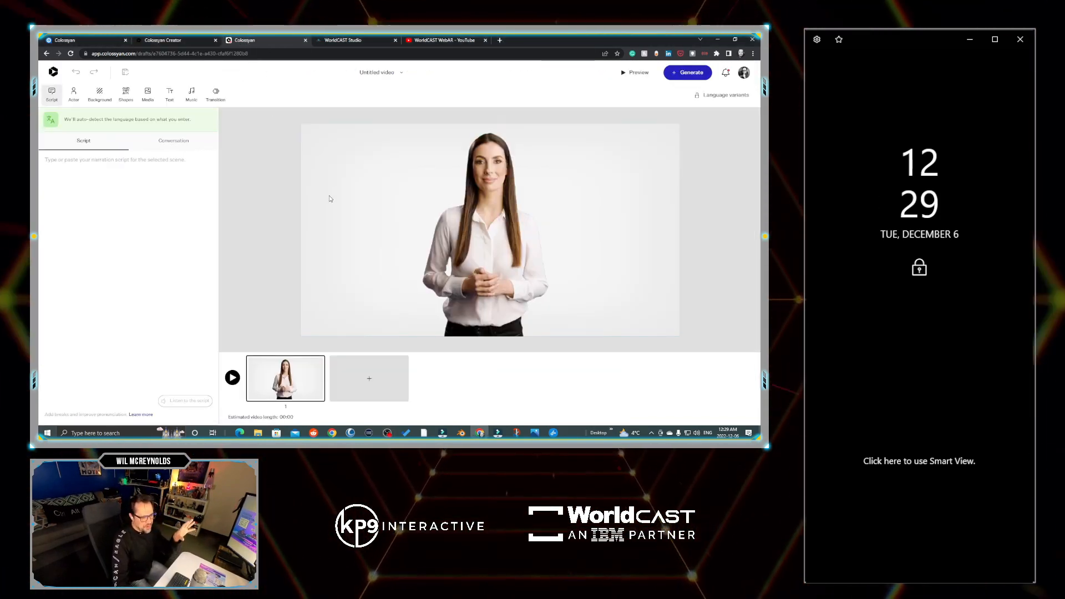
left_click(73, 98)
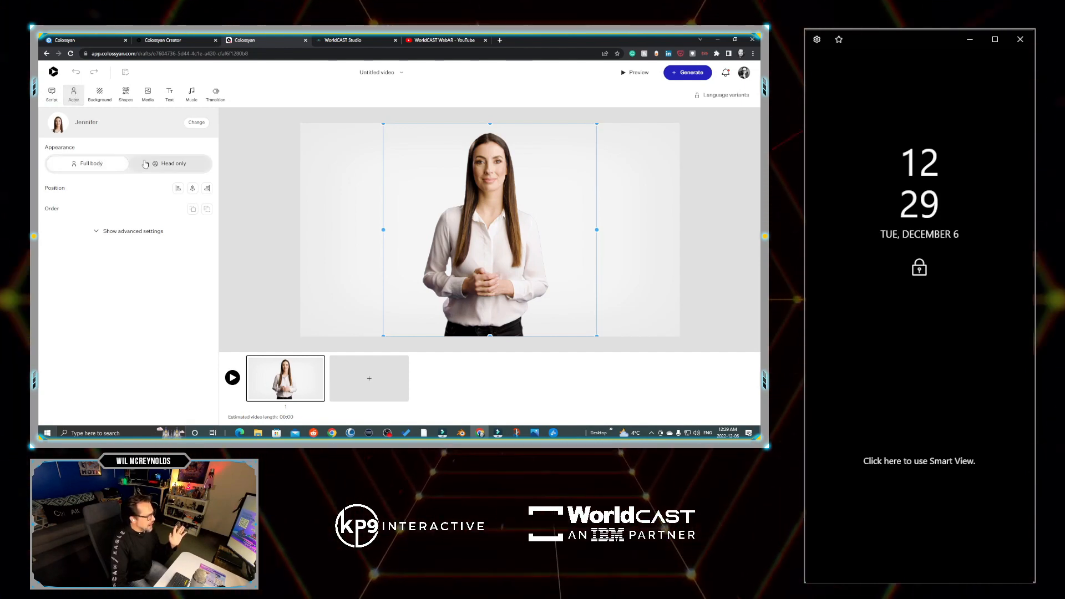
left_click(197, 122)
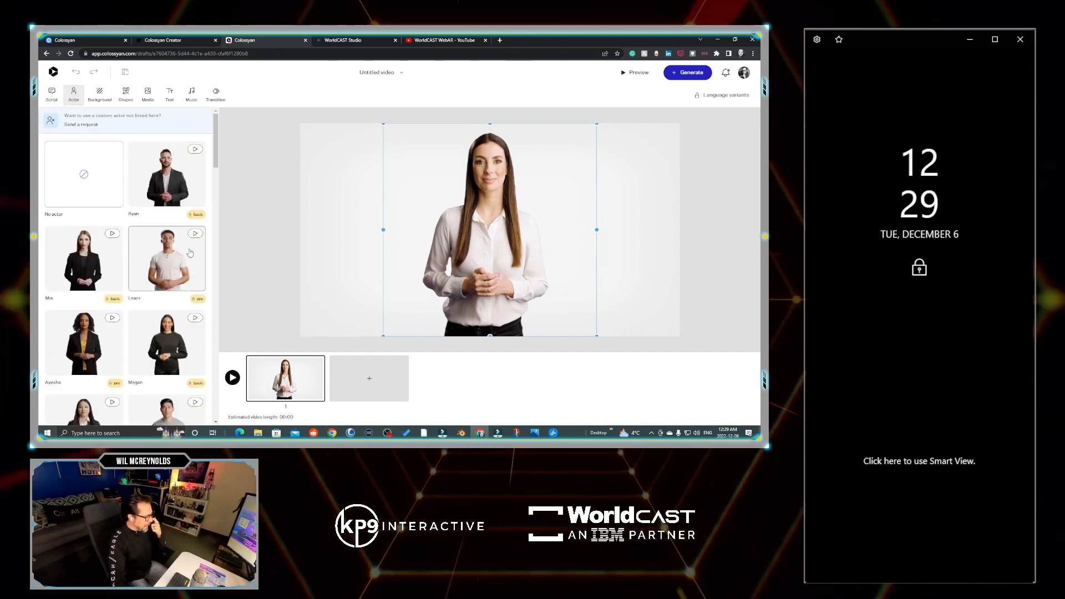
scroll(161, 277, "down", 5)
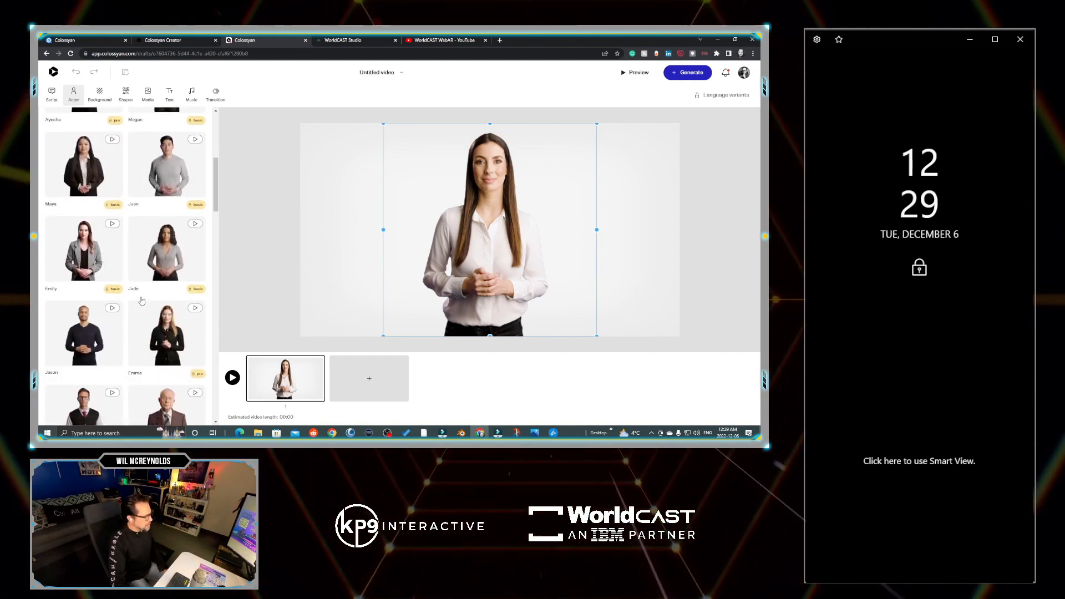
scroll(142, 299, "down", 5)
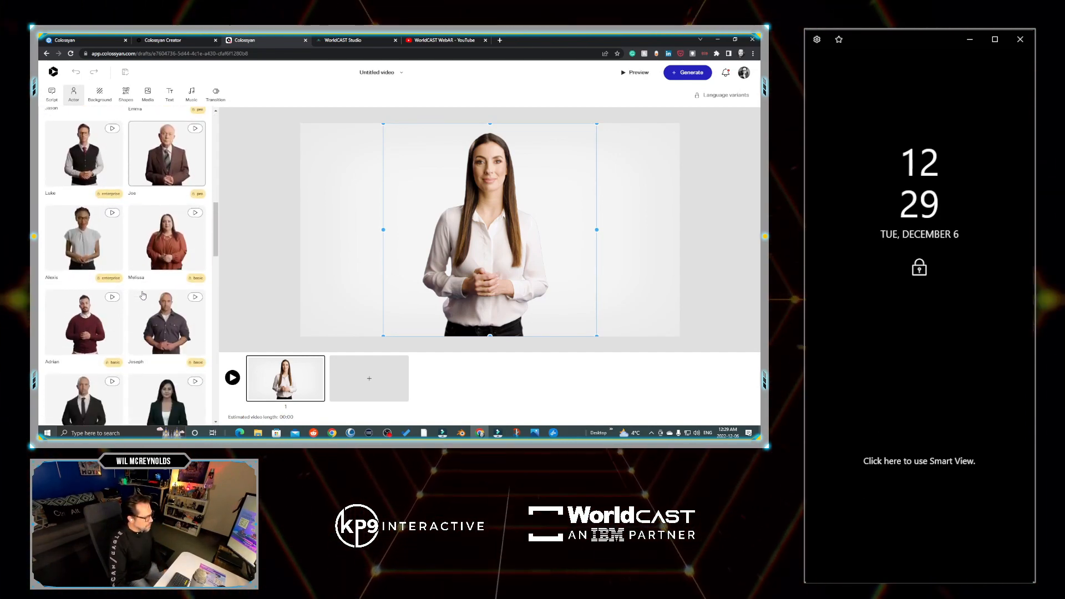
scroll(142, 294, "up", 3)
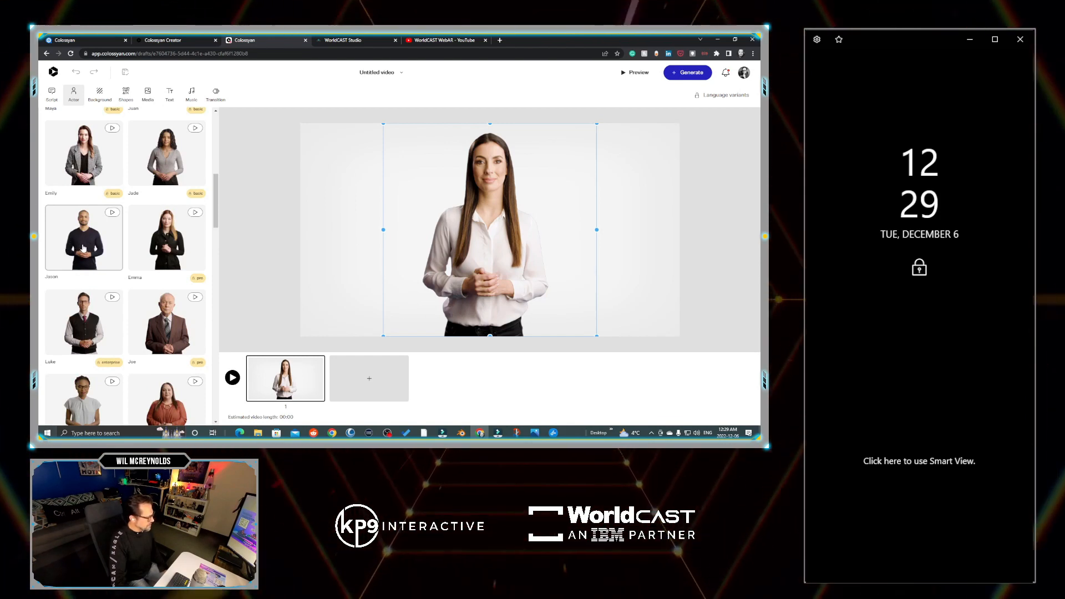
left_click(81, 246)
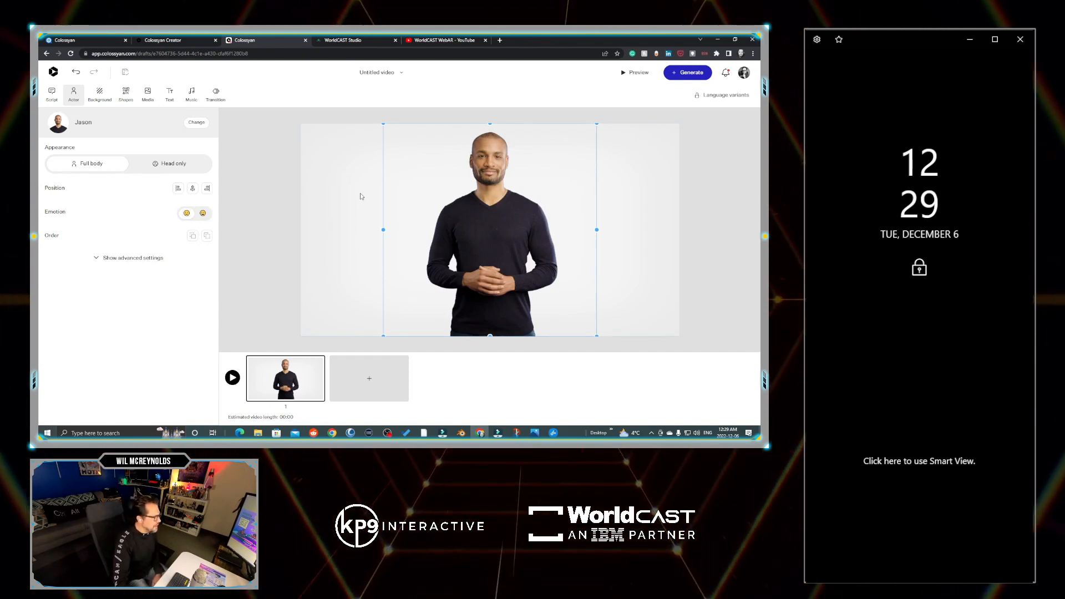
left_click(196, 122)
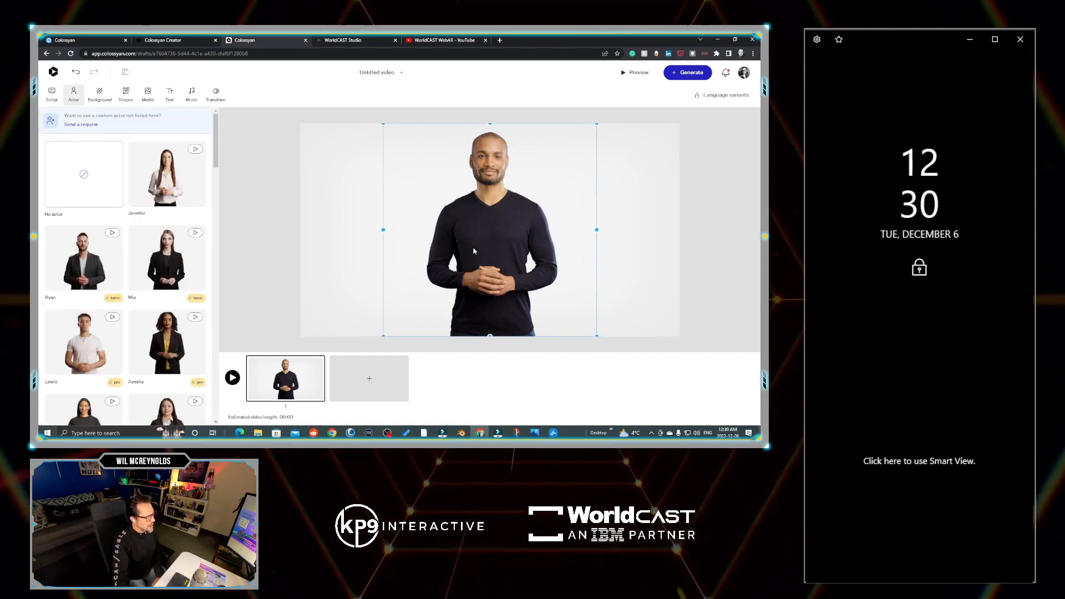
Set the video's scene size to 9:16 Instagram story
left_click(375, 72)
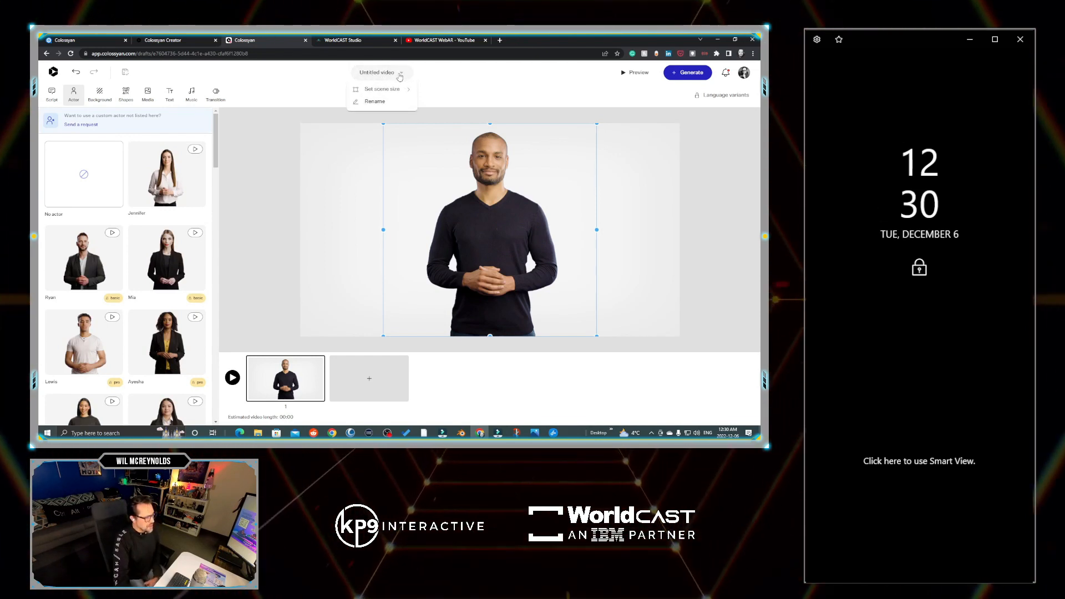
mouse_move(396, 90)
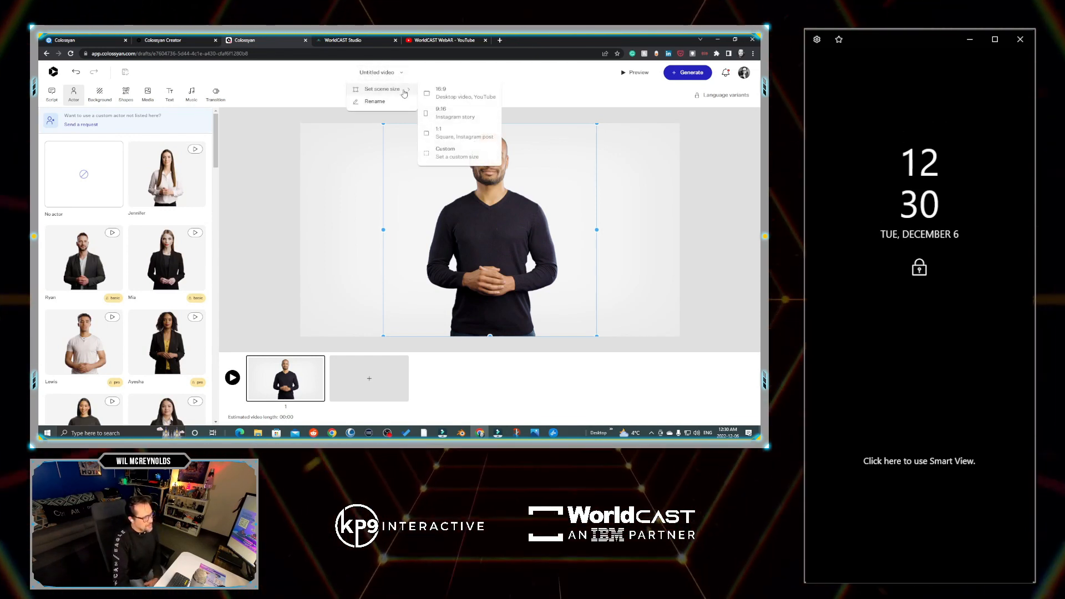
left_click(455, 116)
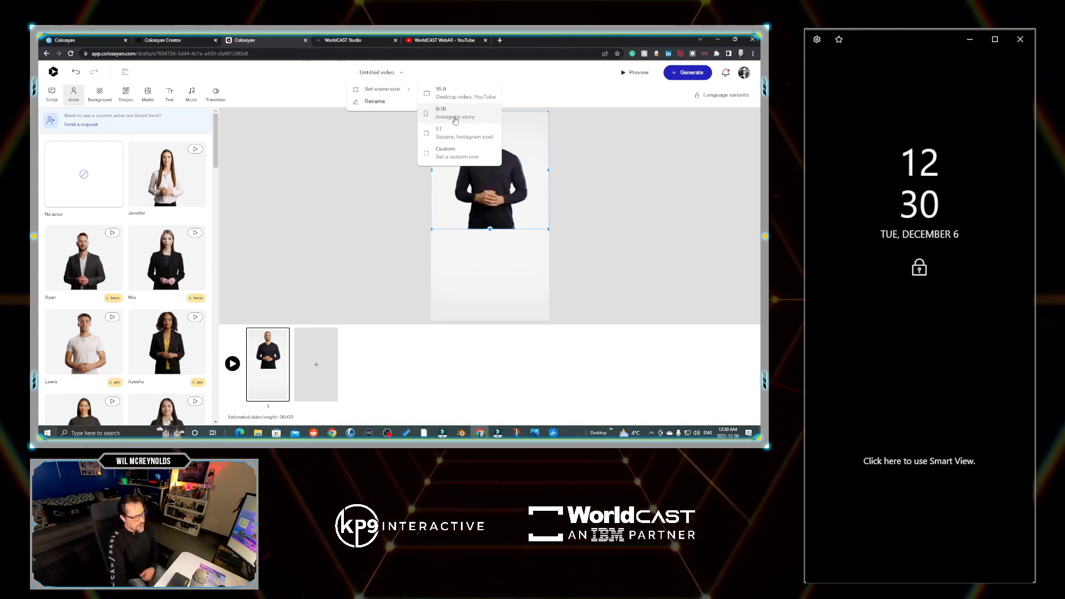
Move the actor to the lower part of the portrait scene and enlarge him to fill the frame's width
left_click_drag(482, 191, 460, 276)
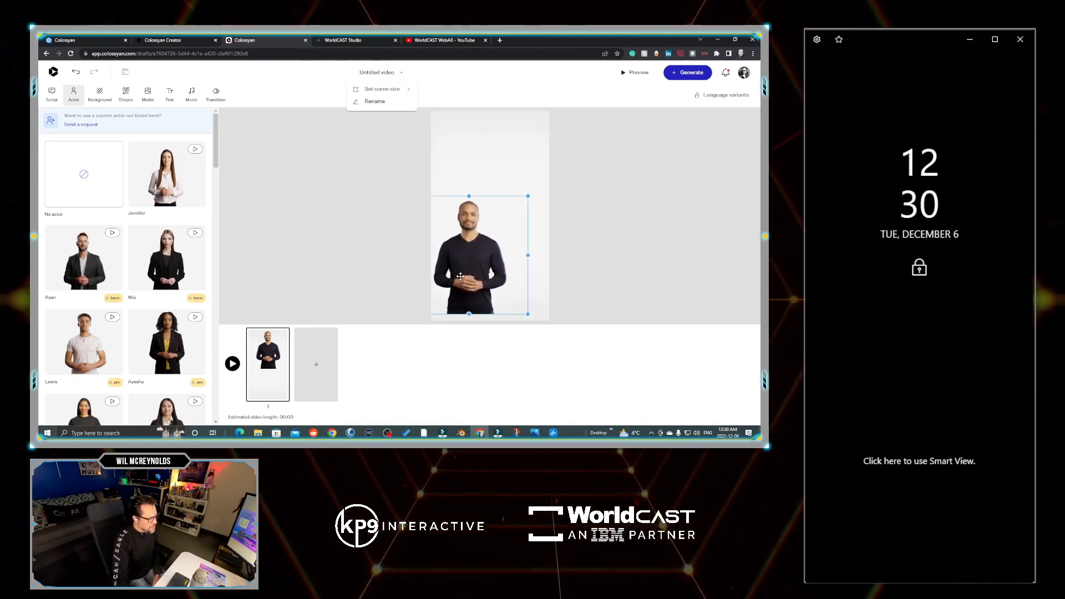
left_click_drag(527, 195, 506, 214)
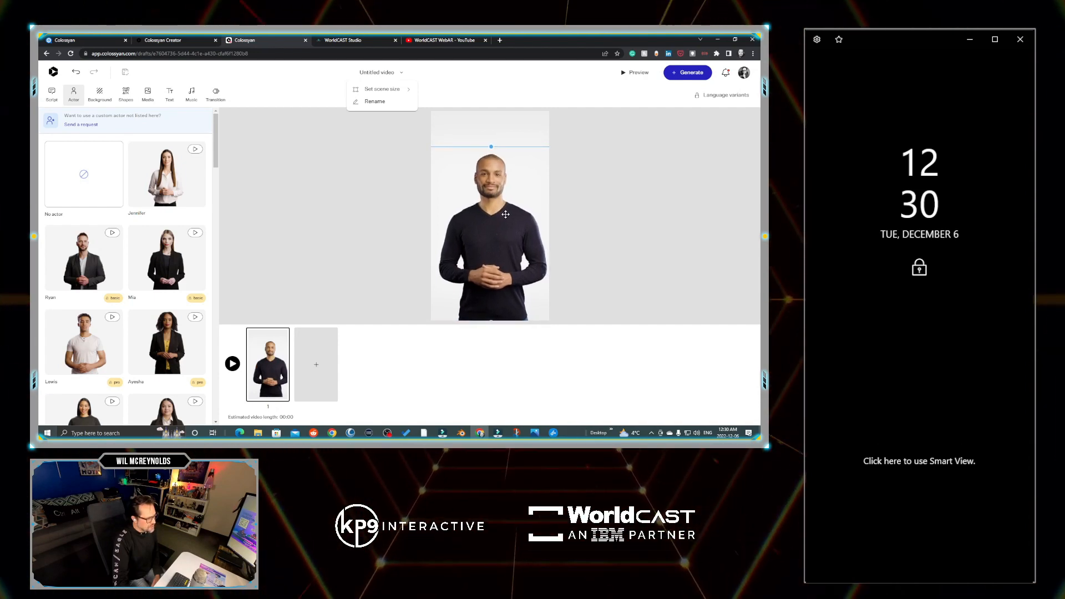
left_click(379, 204)
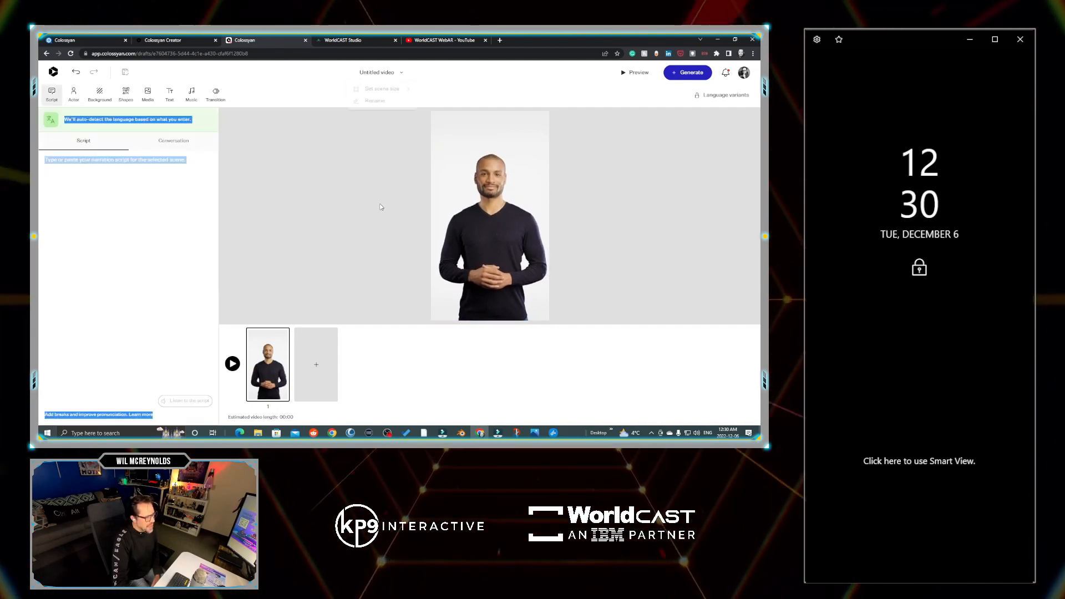
Check which resolutions are offered for generating the video, without starting the generation
left_click(677, 73)
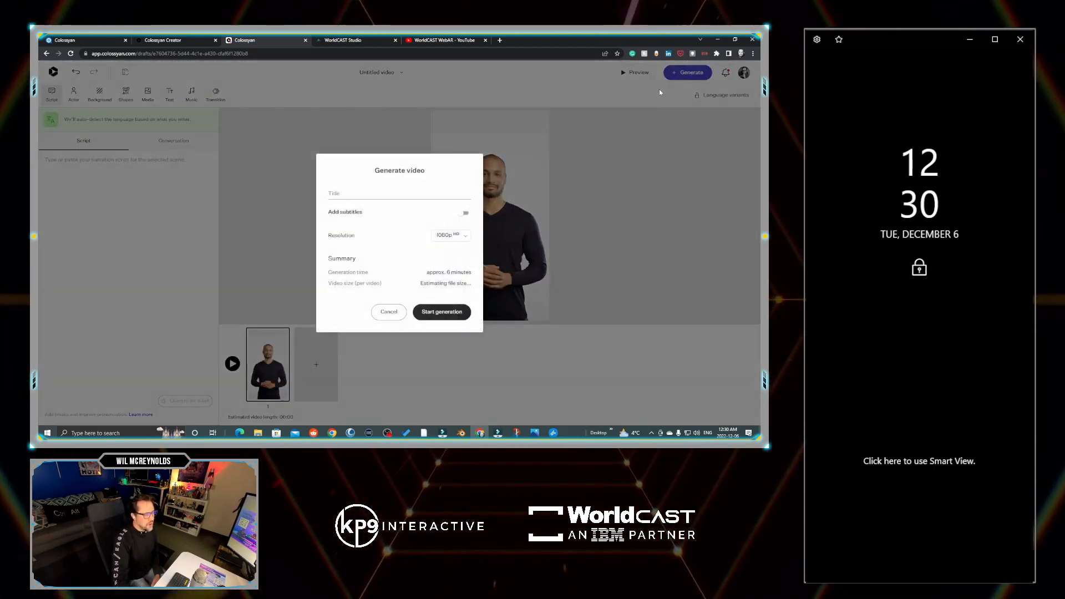
left_click(466, 236)
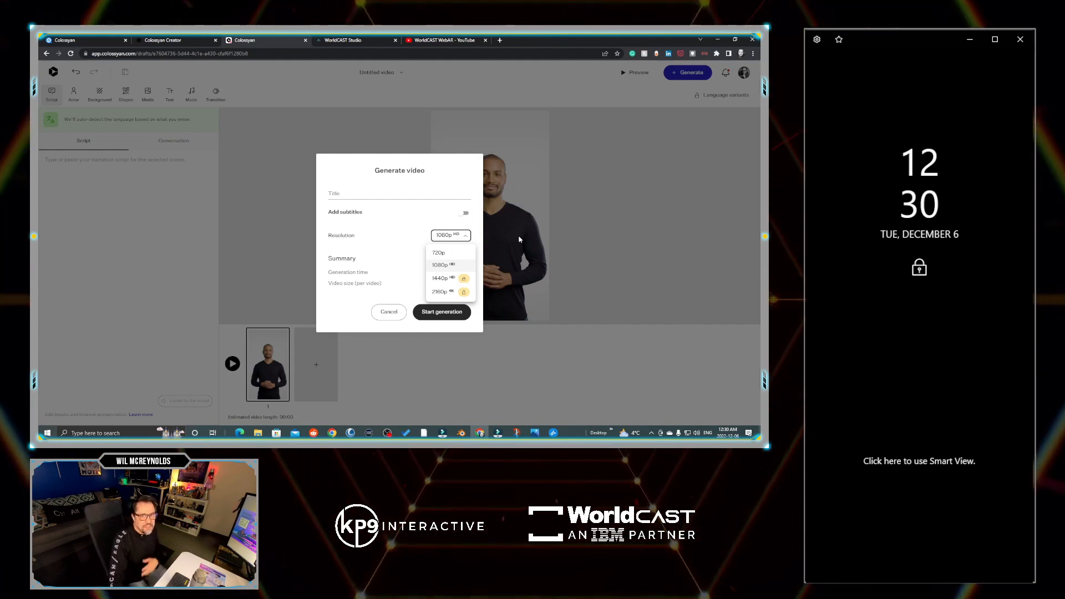
left_click(585, 201)
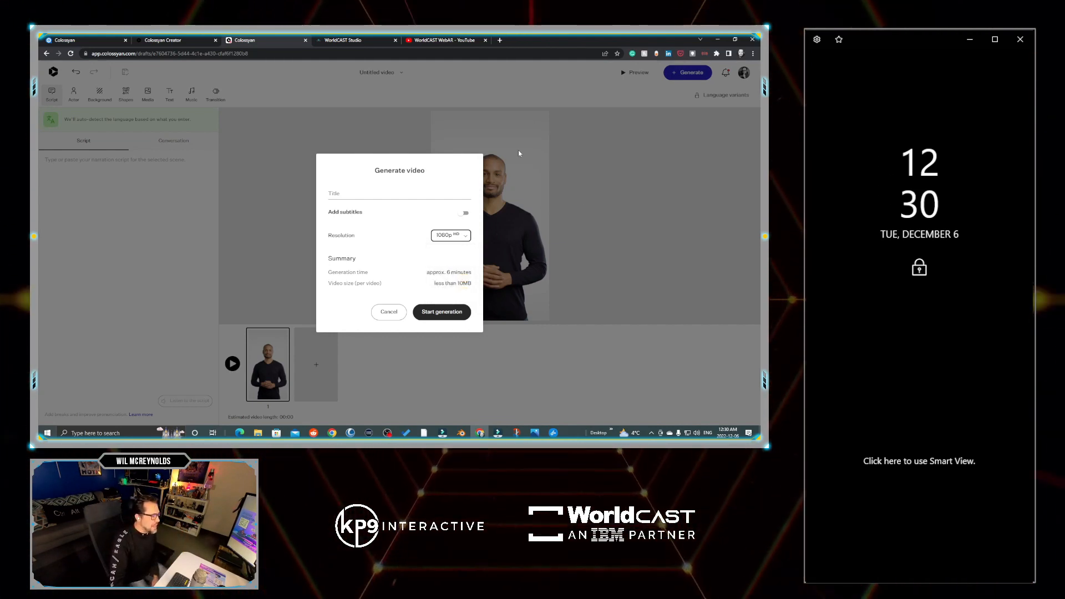
left_click(528, 157)
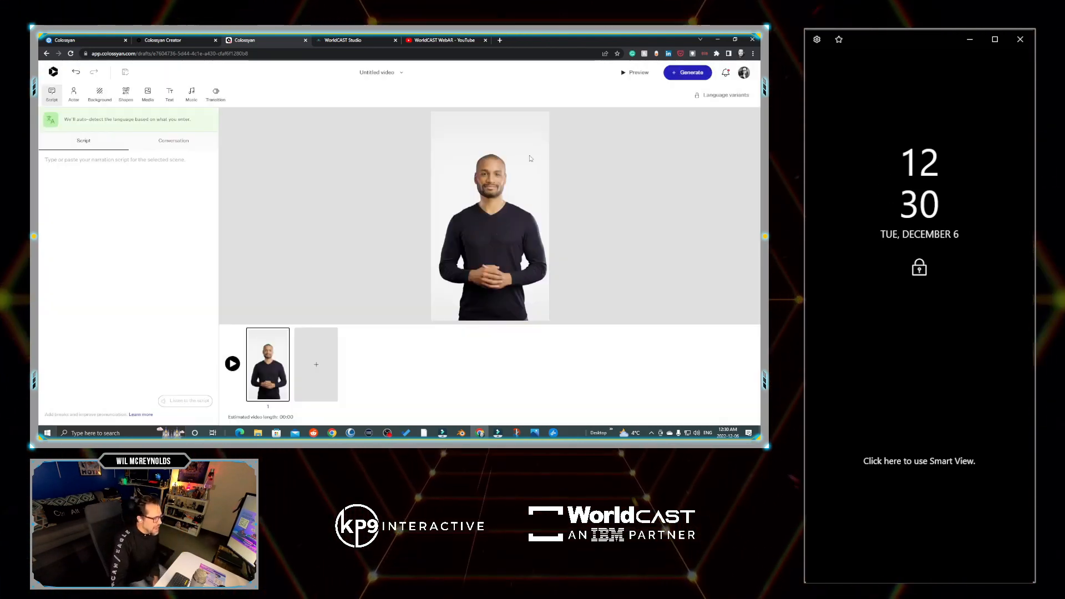
Set the scene background to the recently used bright green as a custom color
left_click(100, 95)
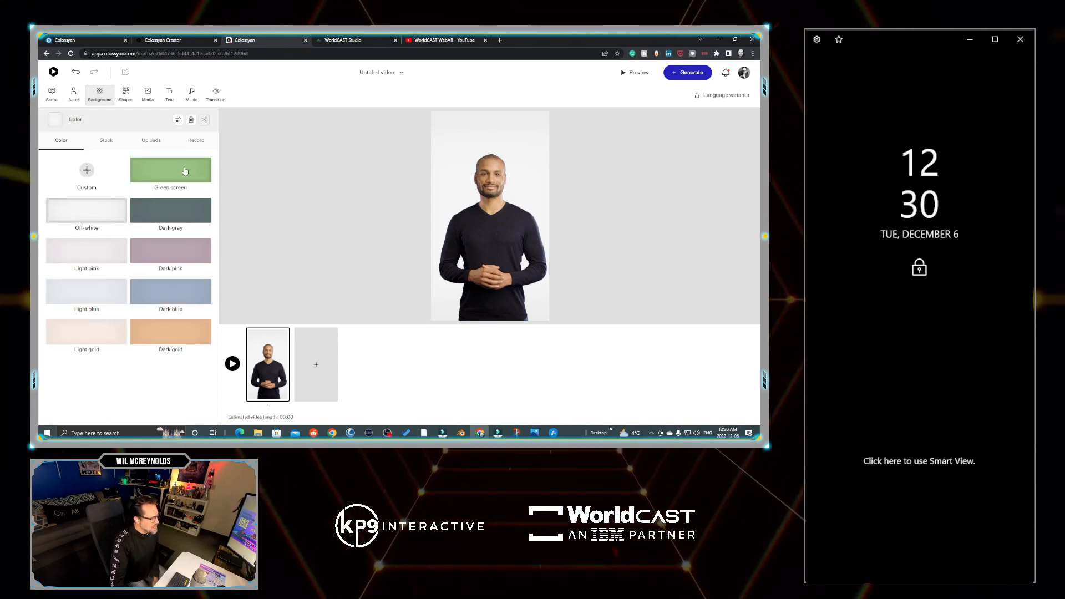
left_click(145, 172)
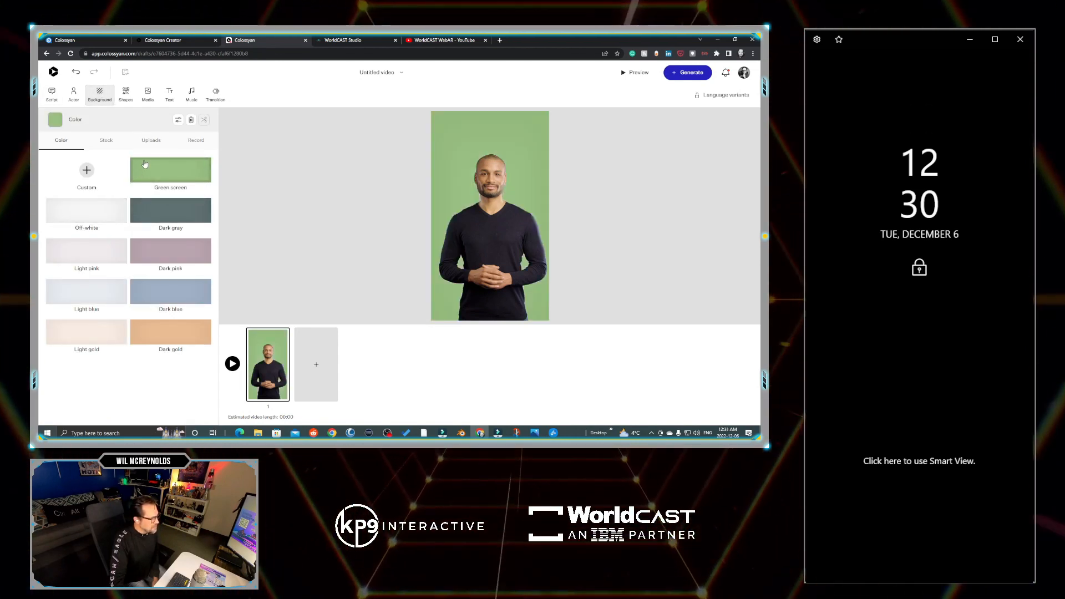
left_click(83, 173)
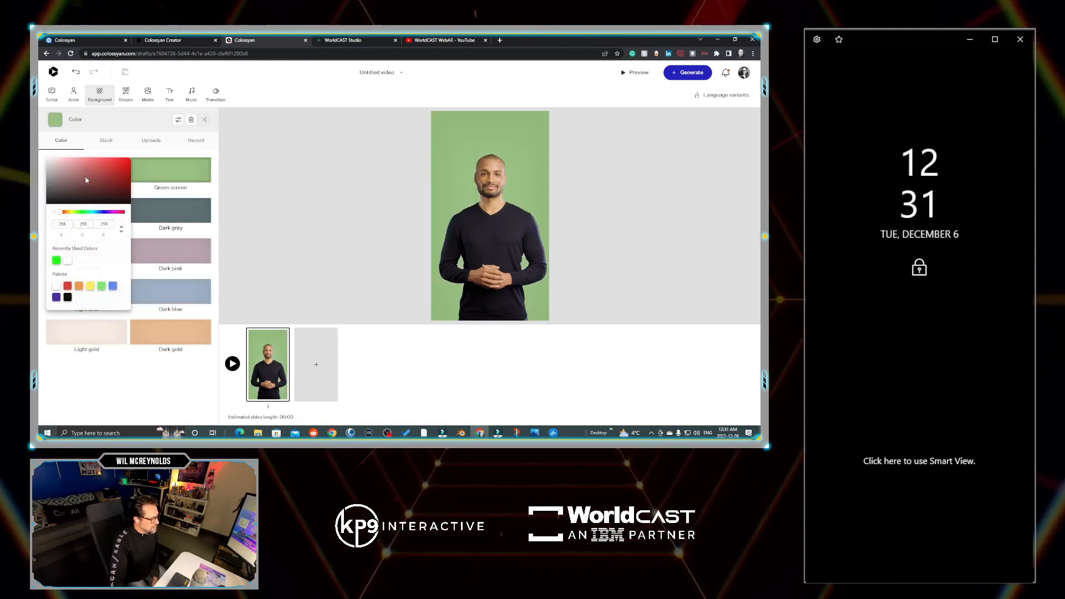
left_click(56, 260)
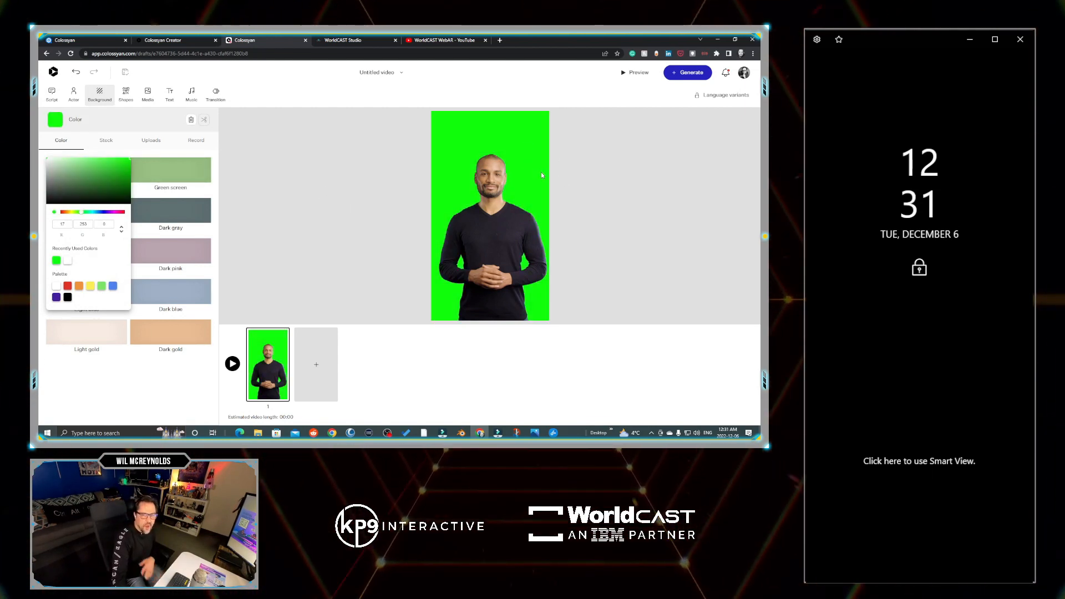
left_click(63, 118)
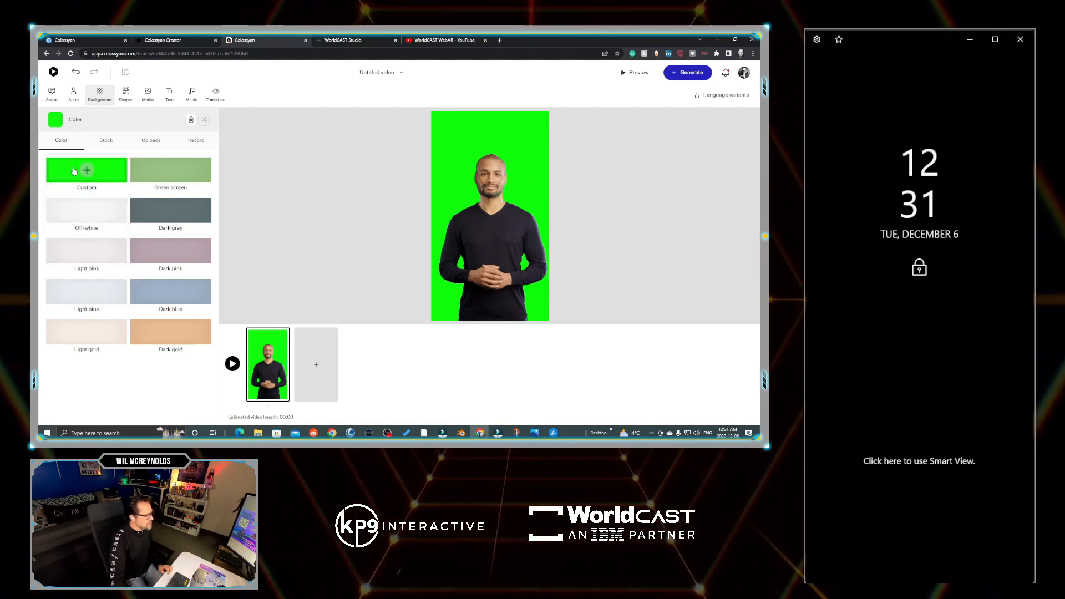
Enter the script "Hello" with the Informative voice style and listen to it
left_click(53, 96)
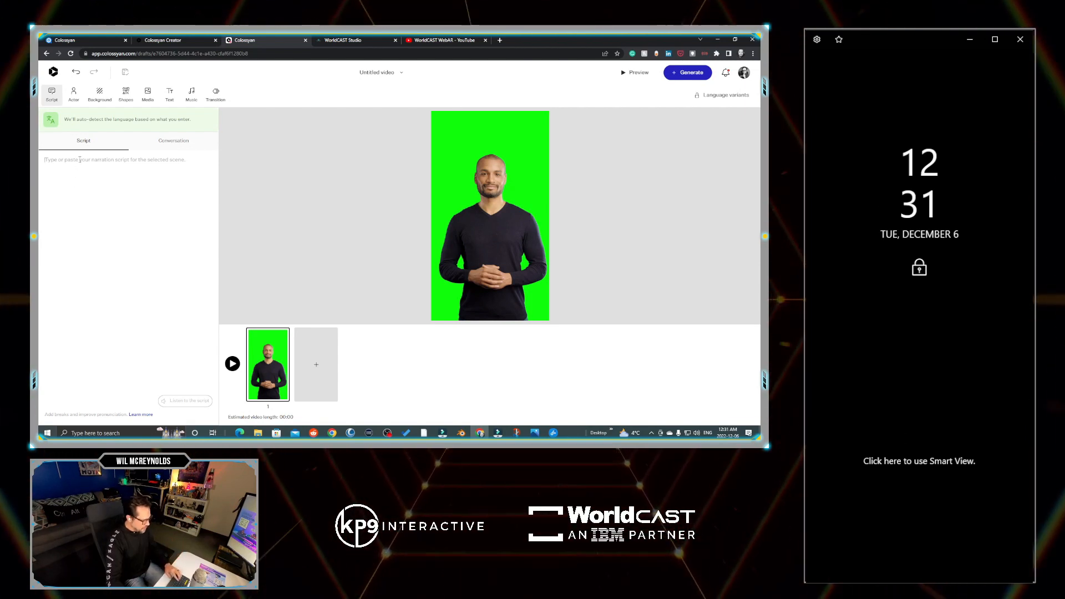
type("Hell")
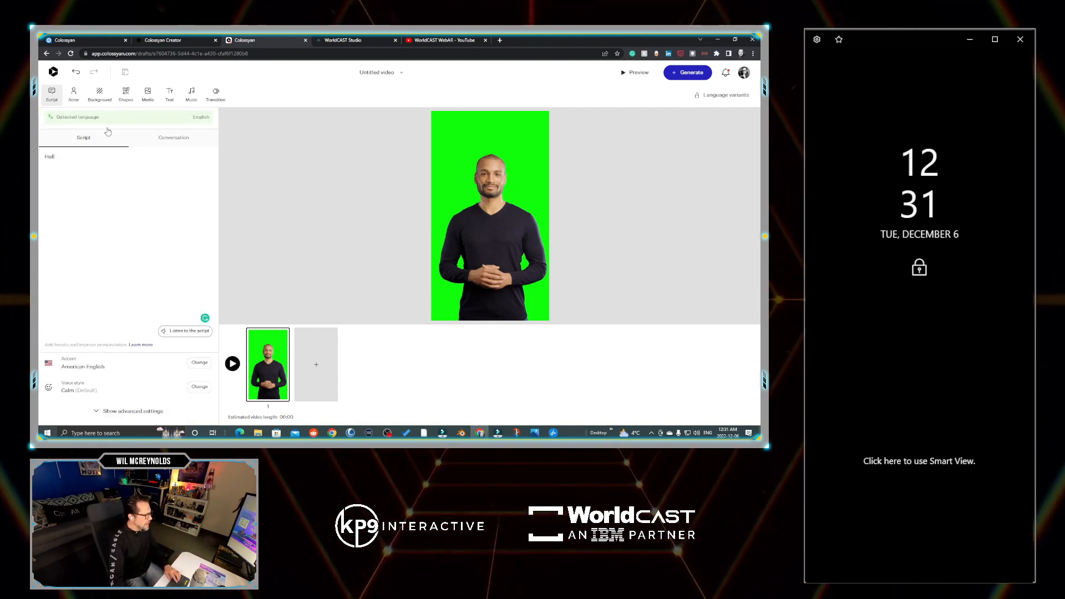
left_click(194, 388)
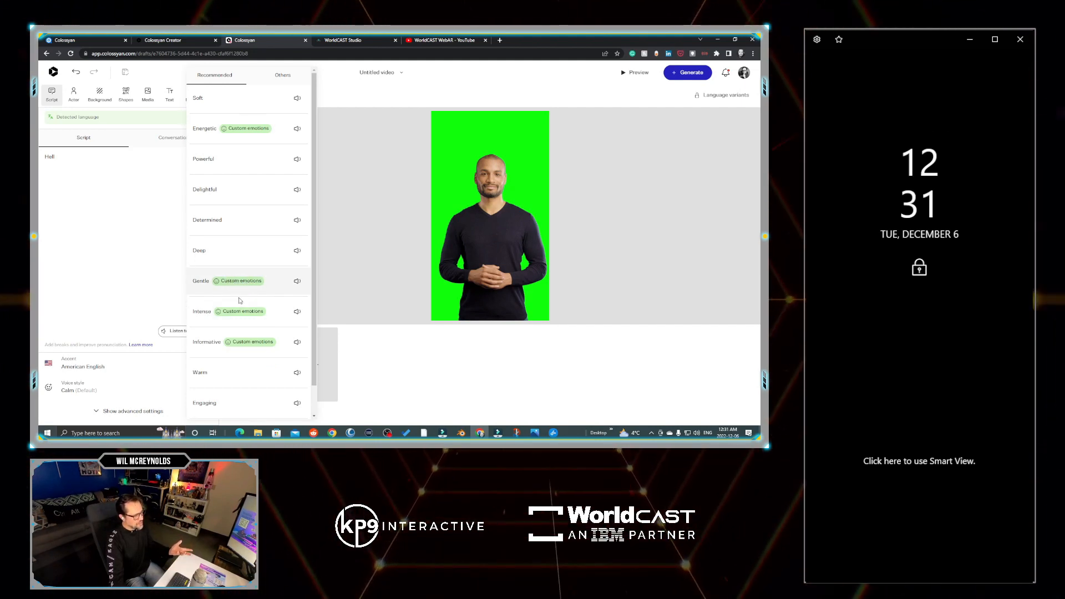
left_click(249, 343)
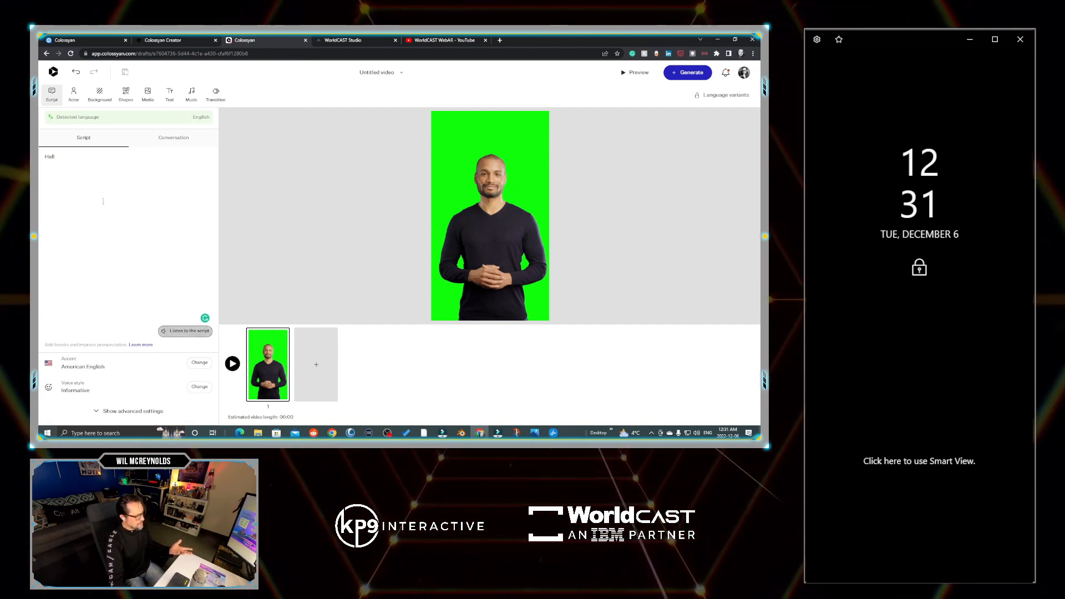
type("o")
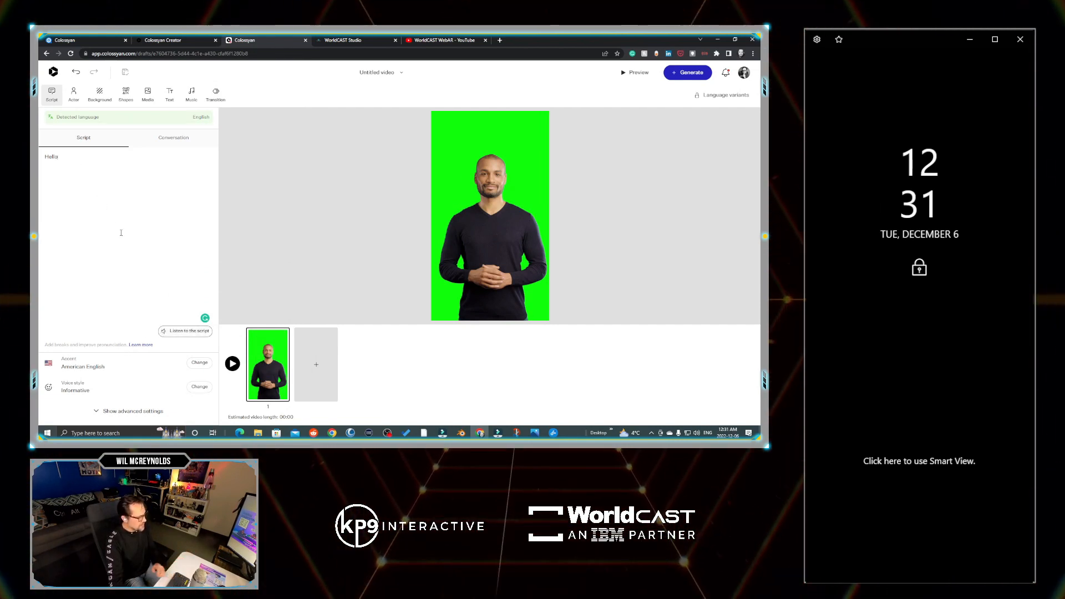
left_click(187, 331)
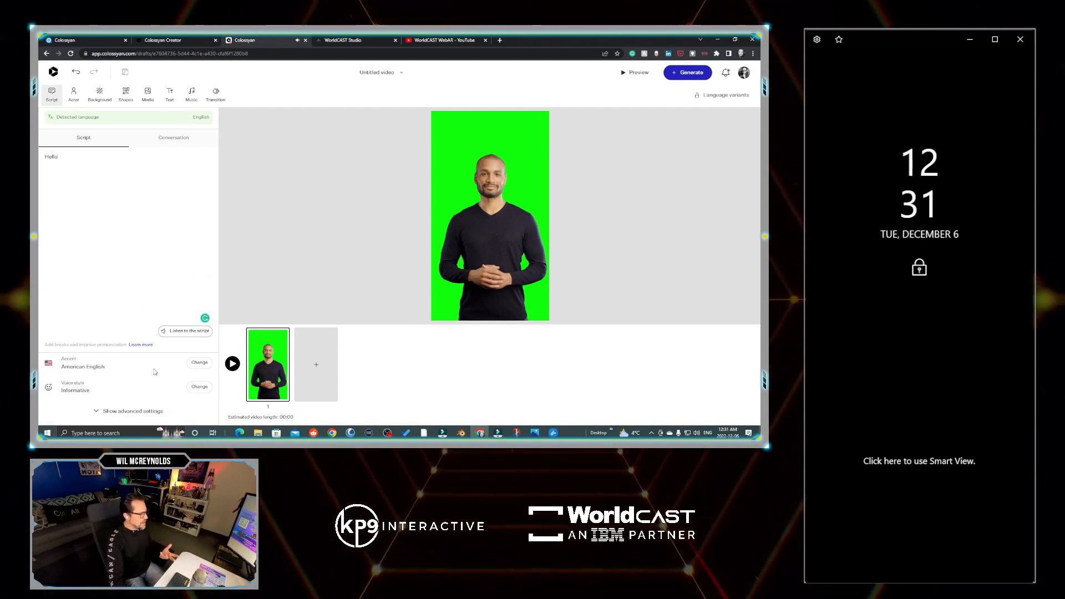
Look through the accents available for the script's voice without choosing another one
left_click(195, 366)
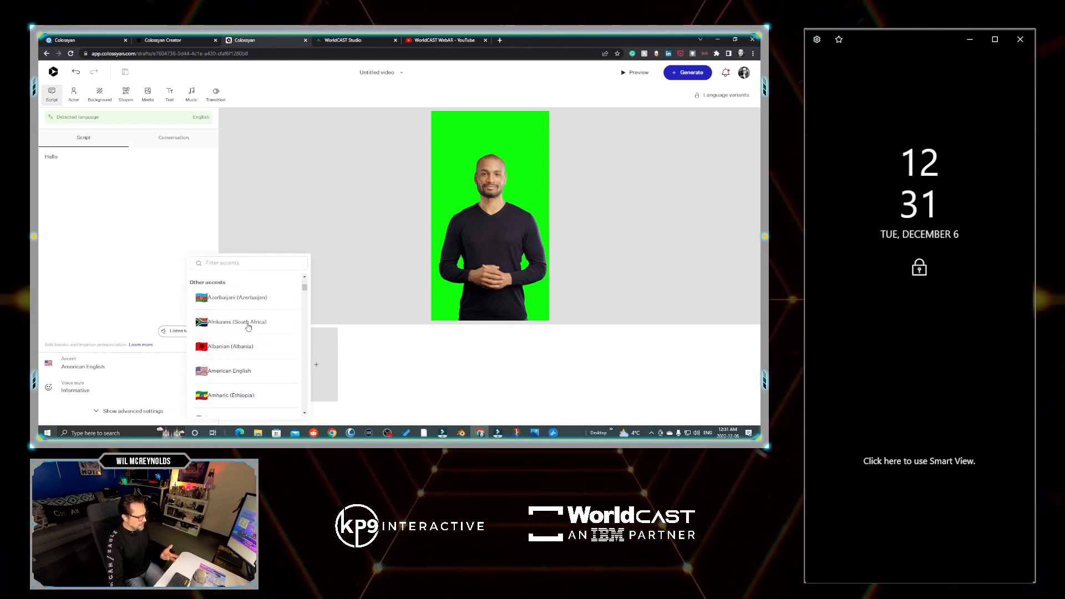
scroll(248, 326, "down", 6)
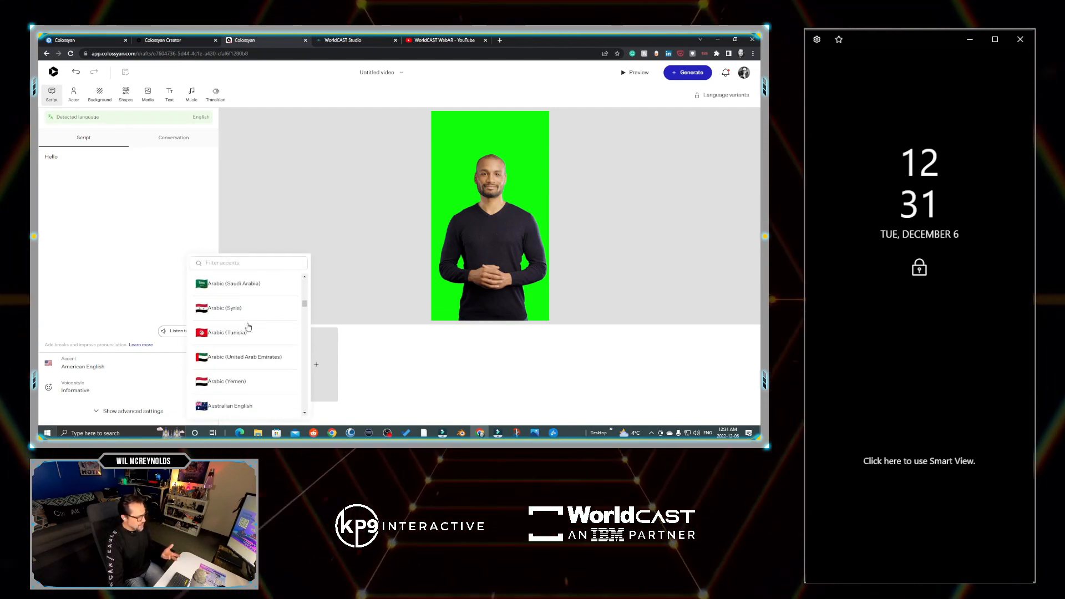
scroll(248, 326, "up", 1)
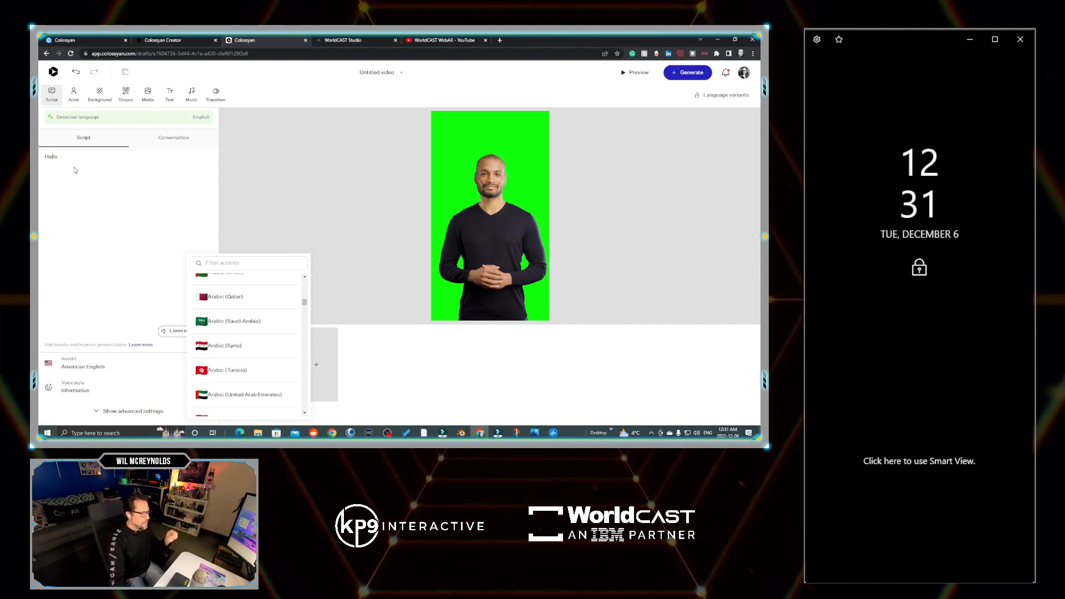
scroll(250, 344, "down", 15)
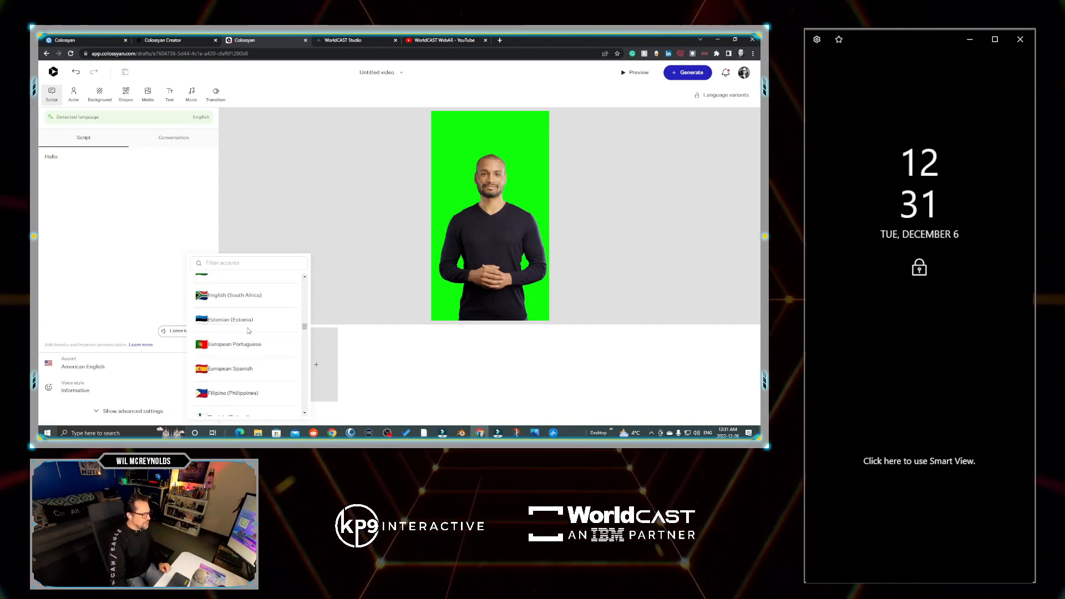
left_click(156, 206)
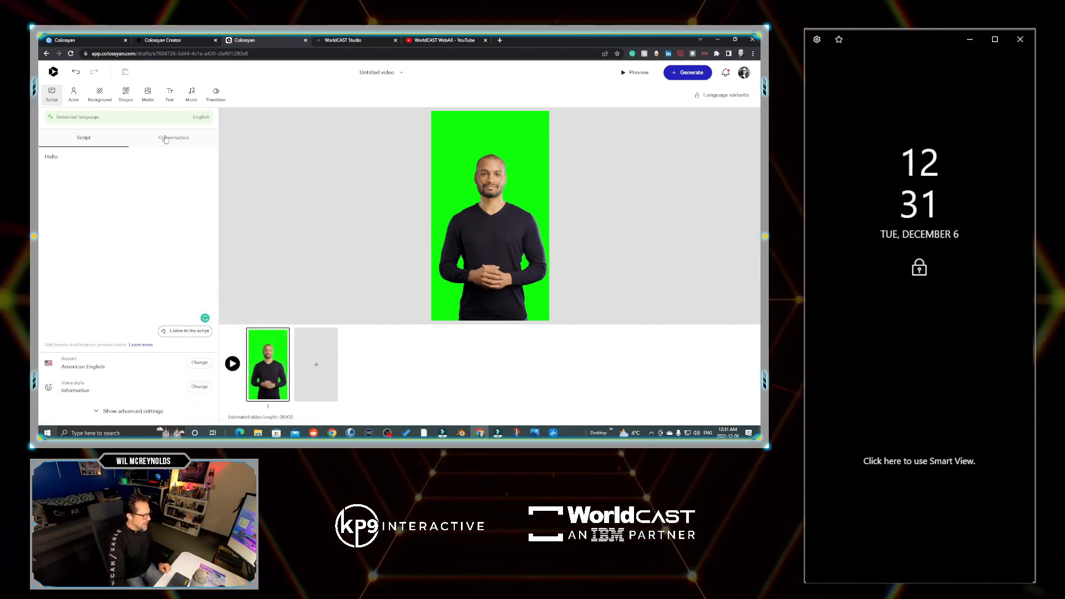
Open the generated videos in Colossyan and play the beginning of the "Tutorial" video
left_click(73, 95)
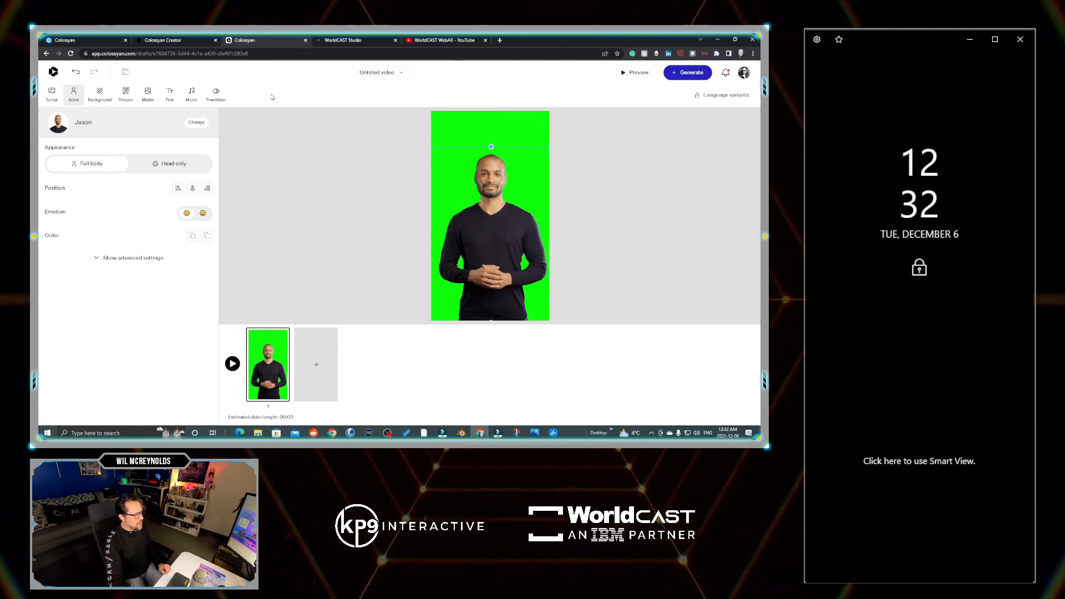
left_click(53, 72)
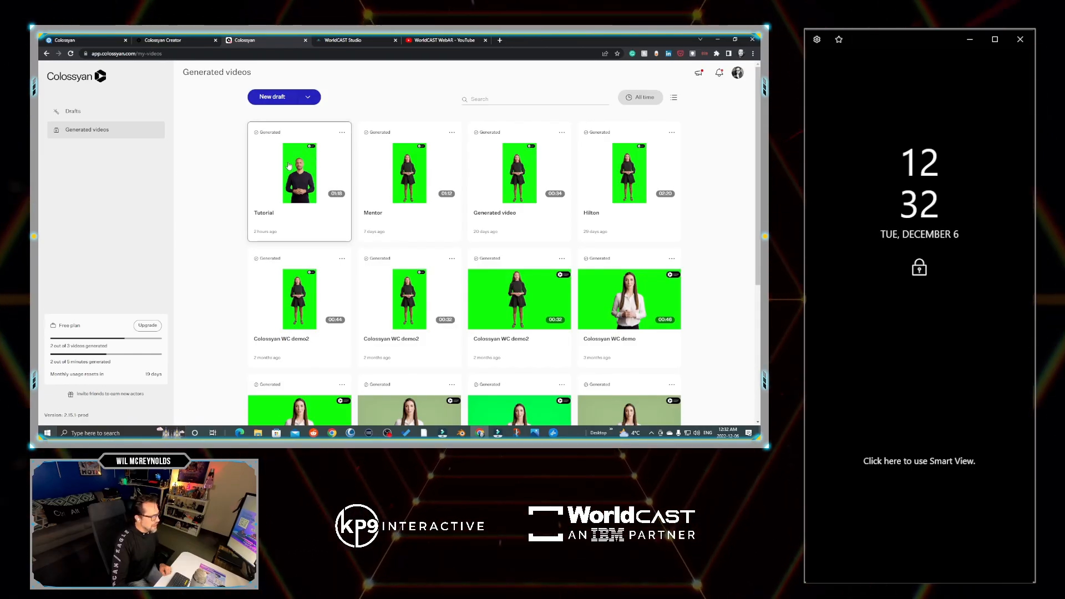
left_click(322, 171)
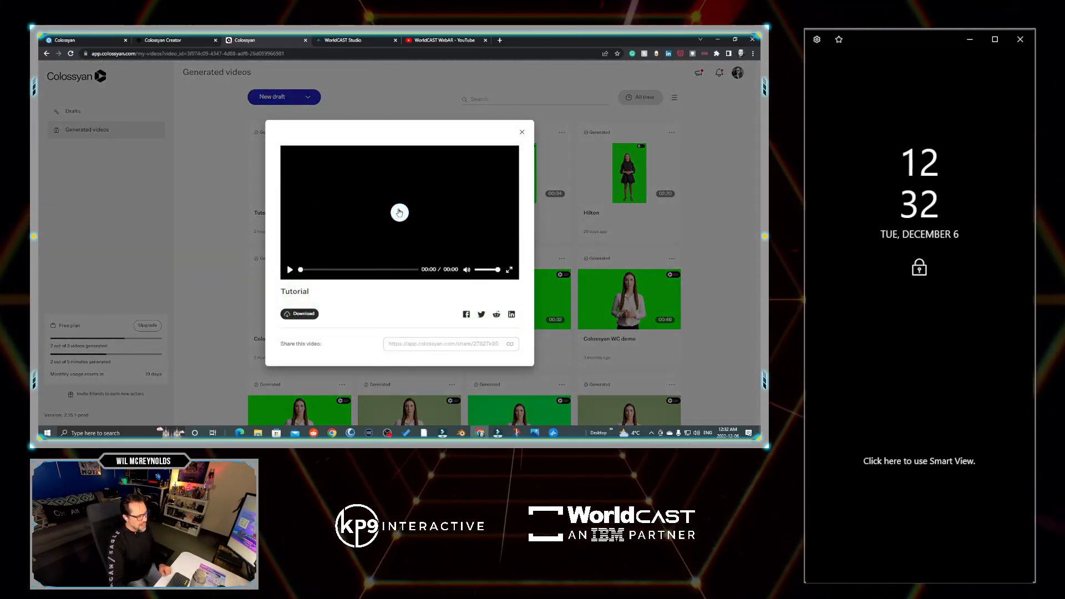
left_click(398, 213)
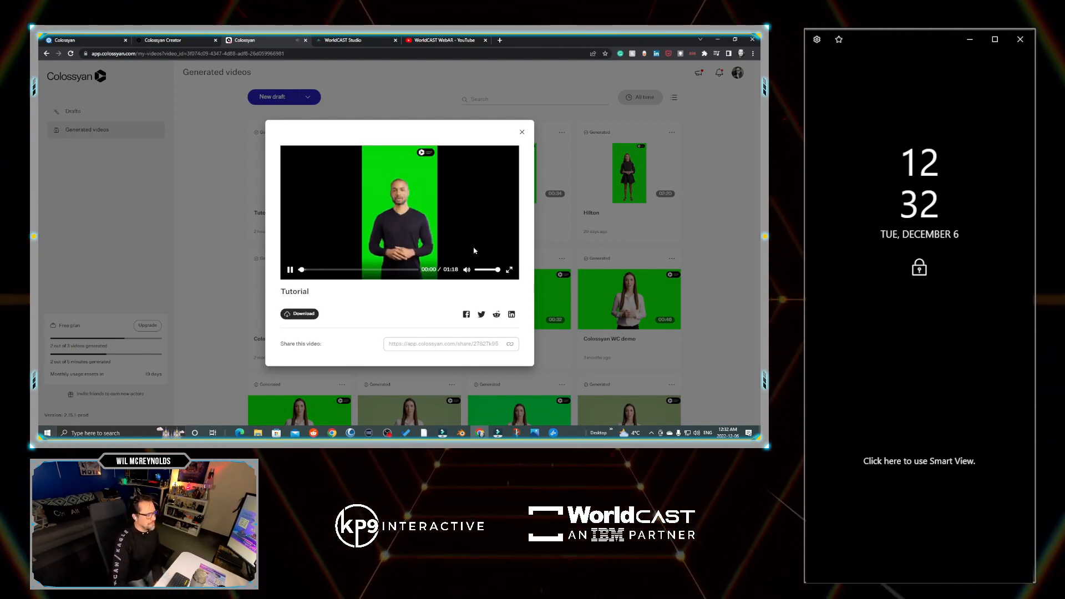
left_click(297, 245)
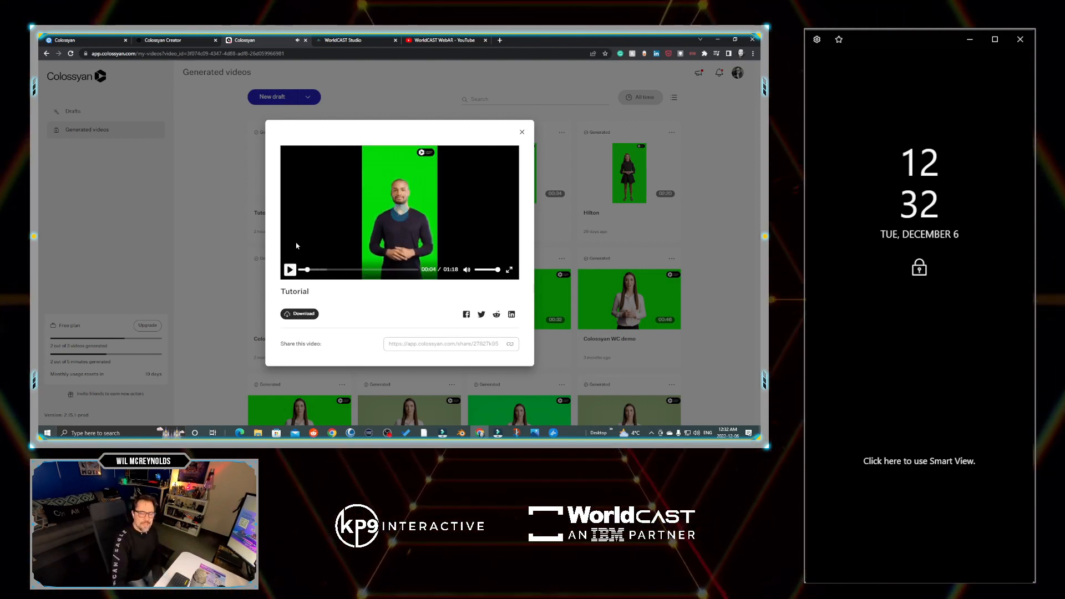
Switch to the WorldCAST WebAR YouTube channel and look through its videos and created playlists
key("ctrl+Tab")
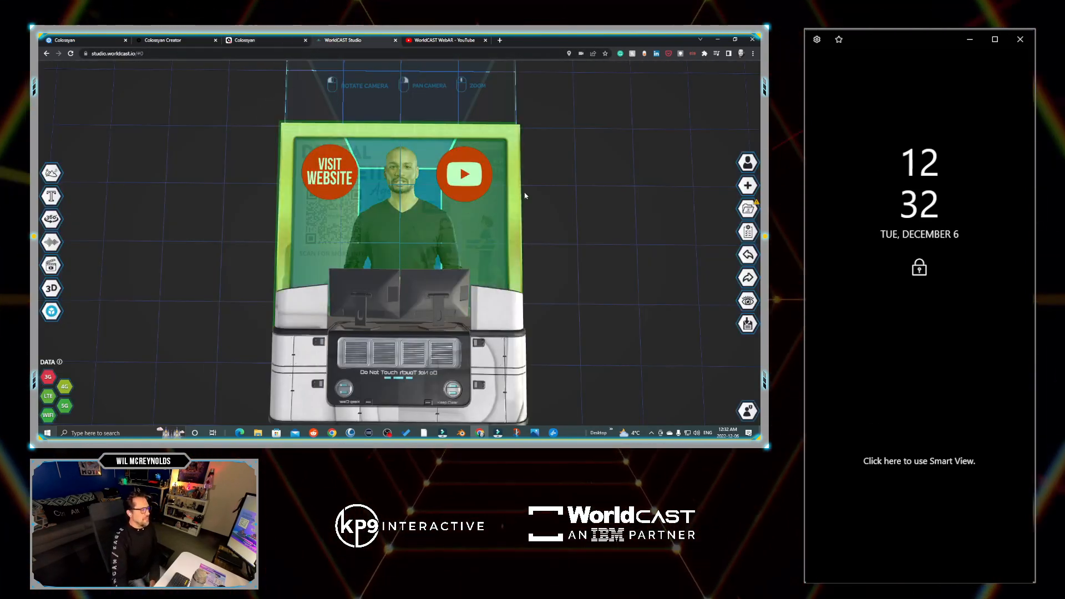
left_click(421, 39)
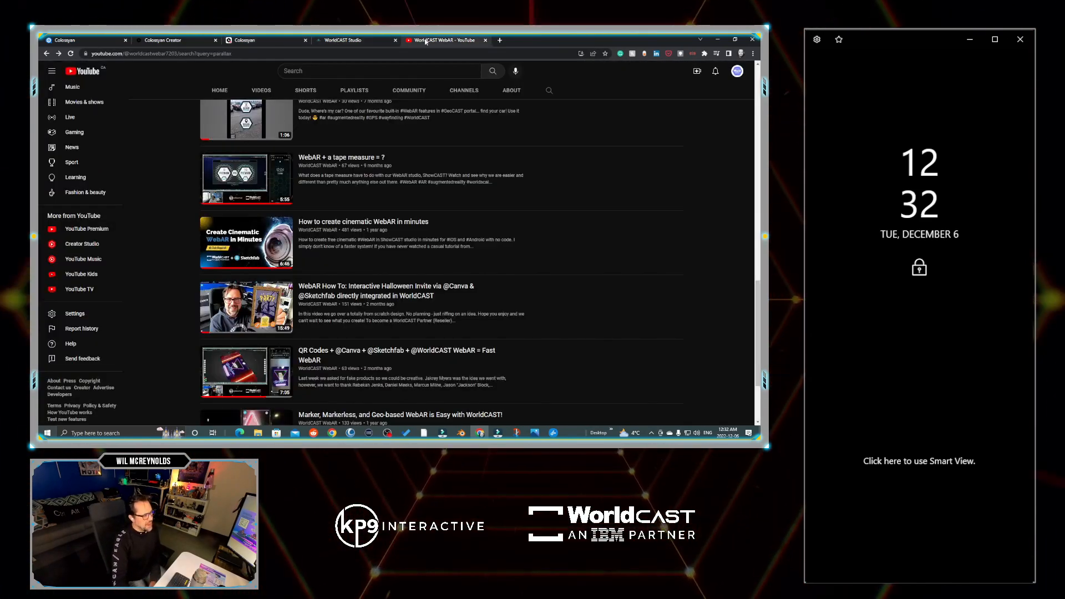
scroll(383, 222, "up", 3)
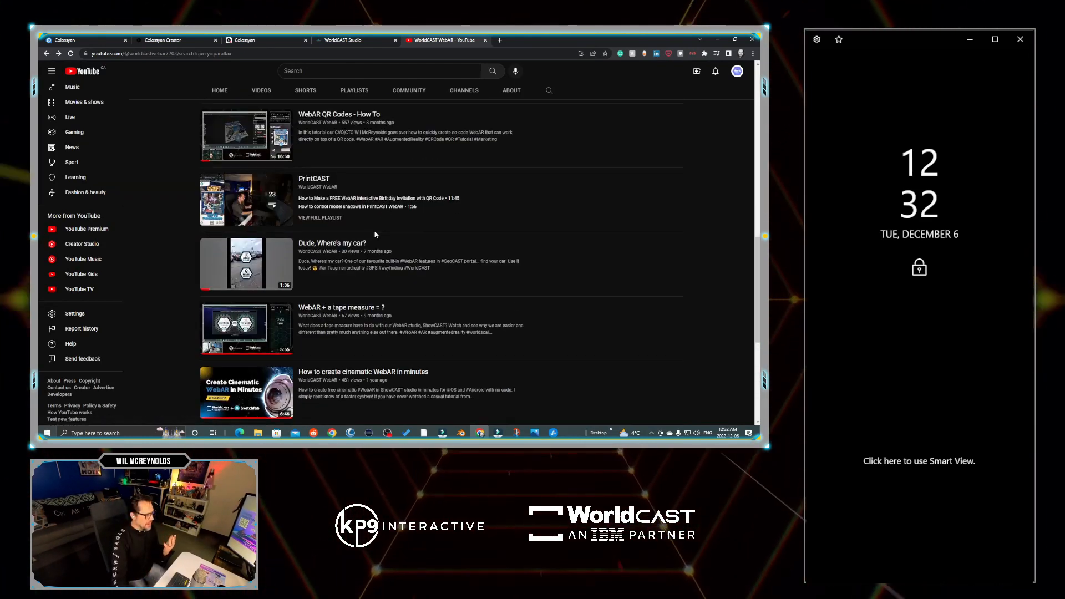
scroll(375, 231, "down", 3)
scroll(375, 234, "down", 2)
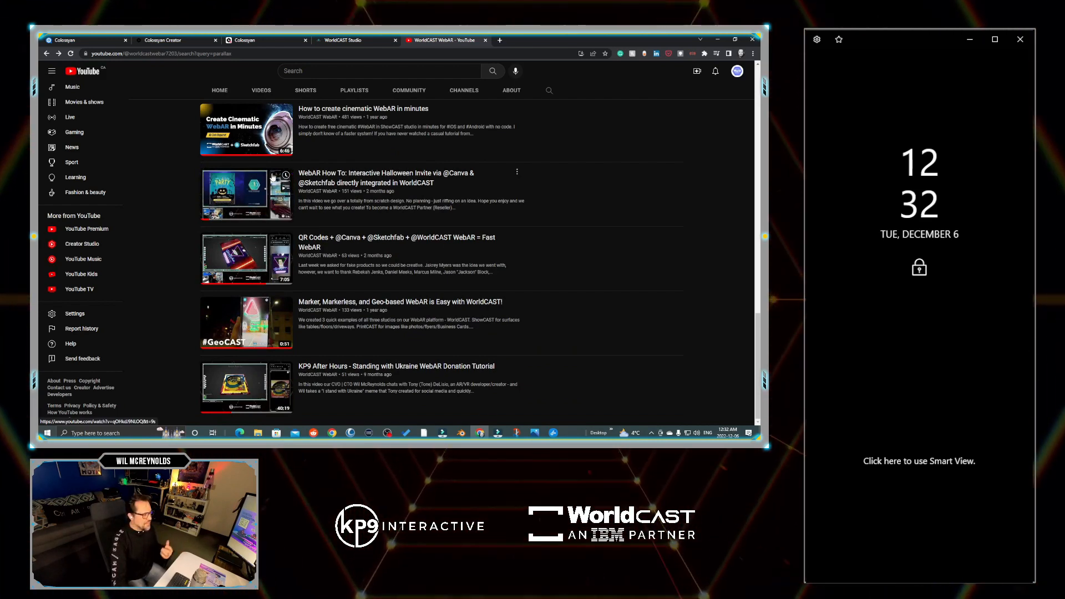
left_click(343, 94)
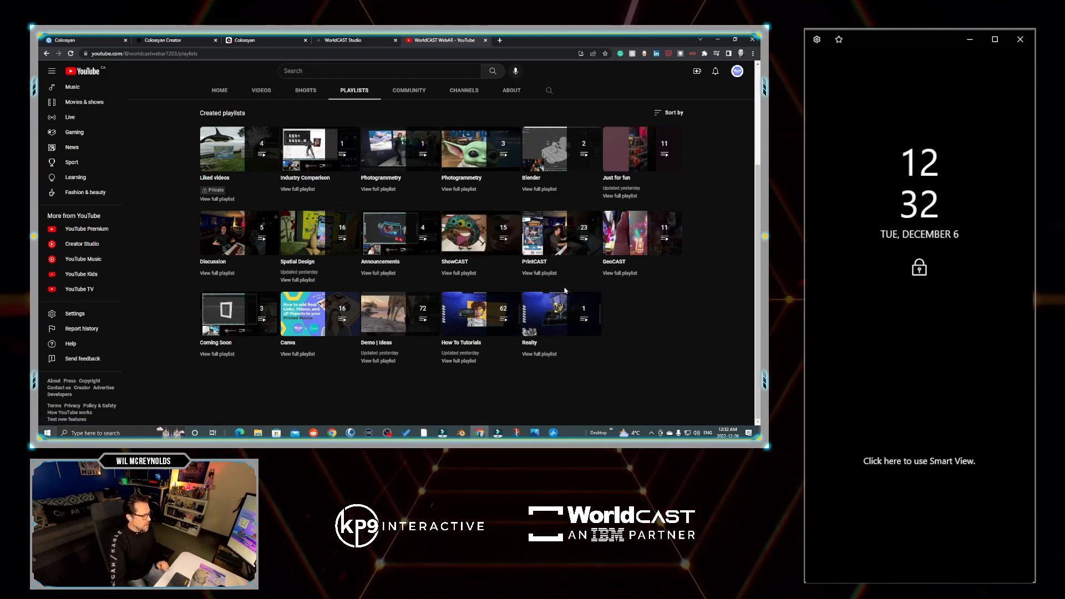
scroll(480, 308, "up", 1)
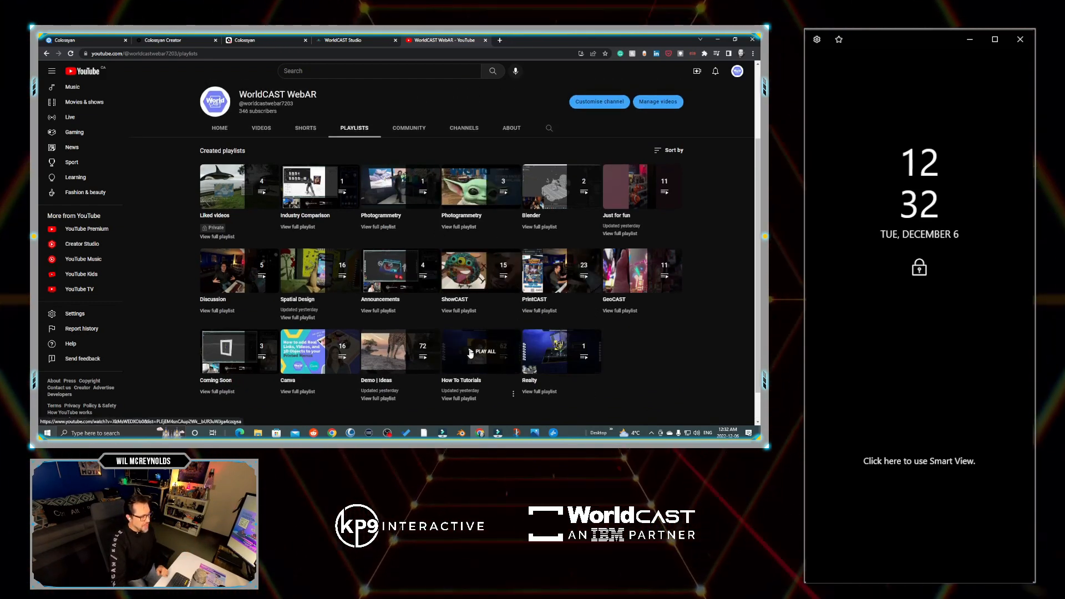
Open the full How To Tutorials playlist, look through its videos and return to the channel's playlists
left_click(466, 399)
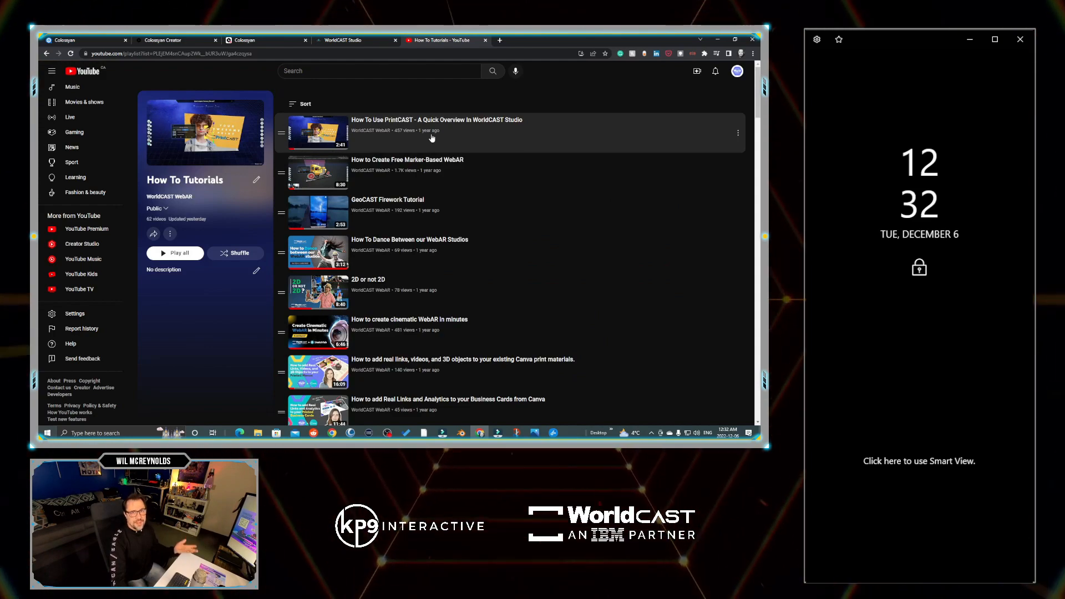
scroll(426, 148, "down", 15)
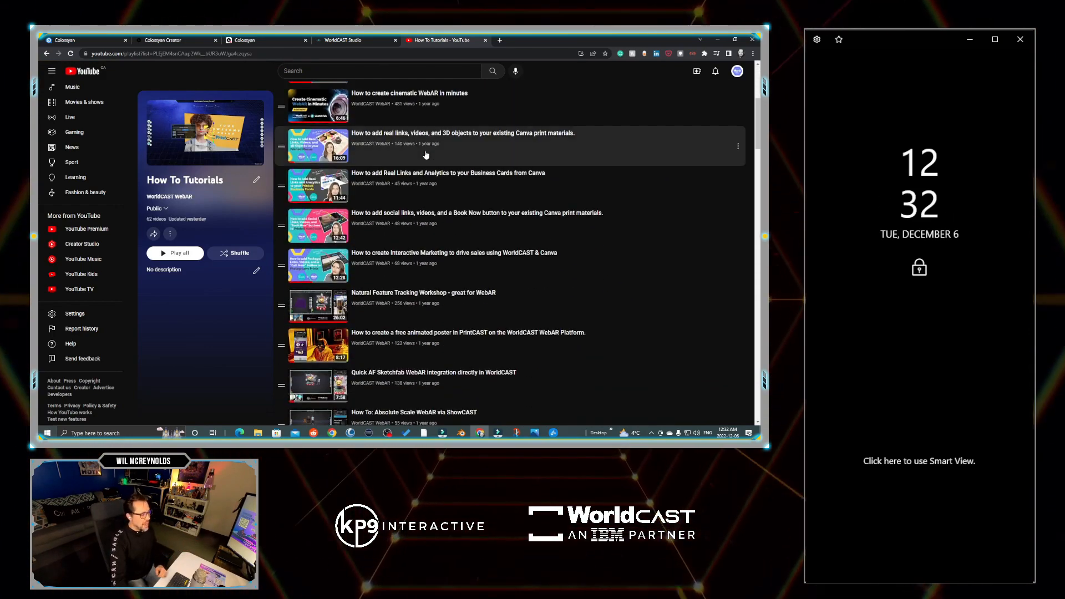
scroll(429, 168, "down", 15)
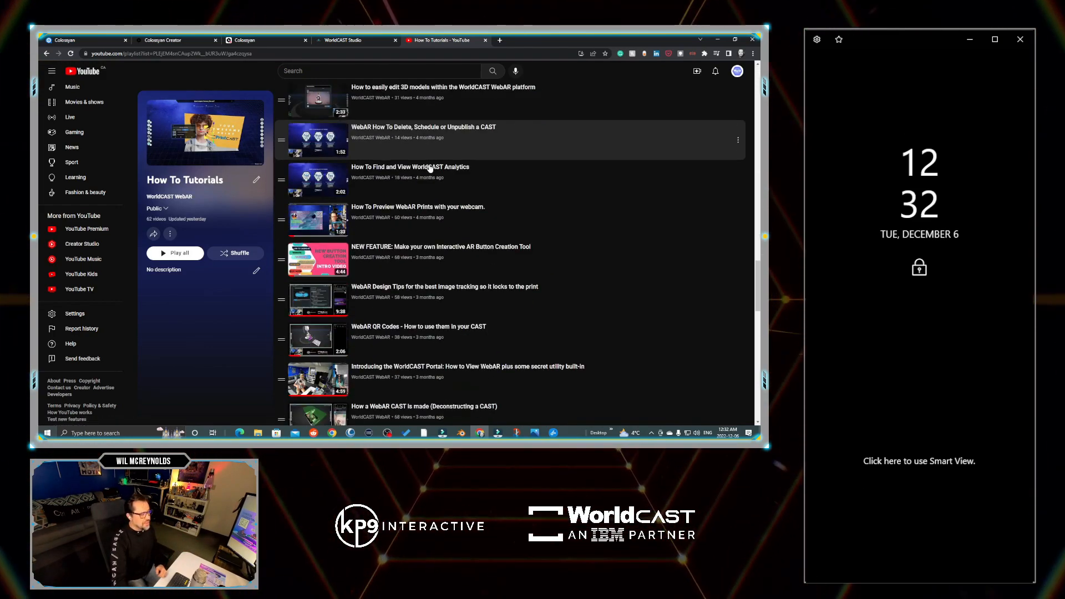
scroll(431, 170, "down", 5)
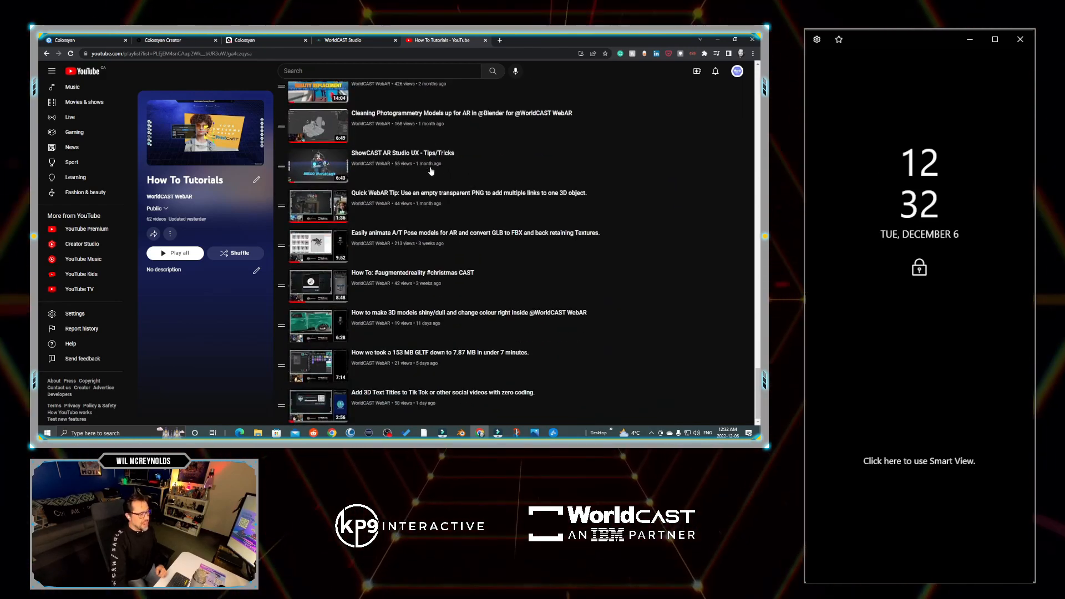
scroll(455, 164, "up", 5)
scroll(460, 164, "up", 10)
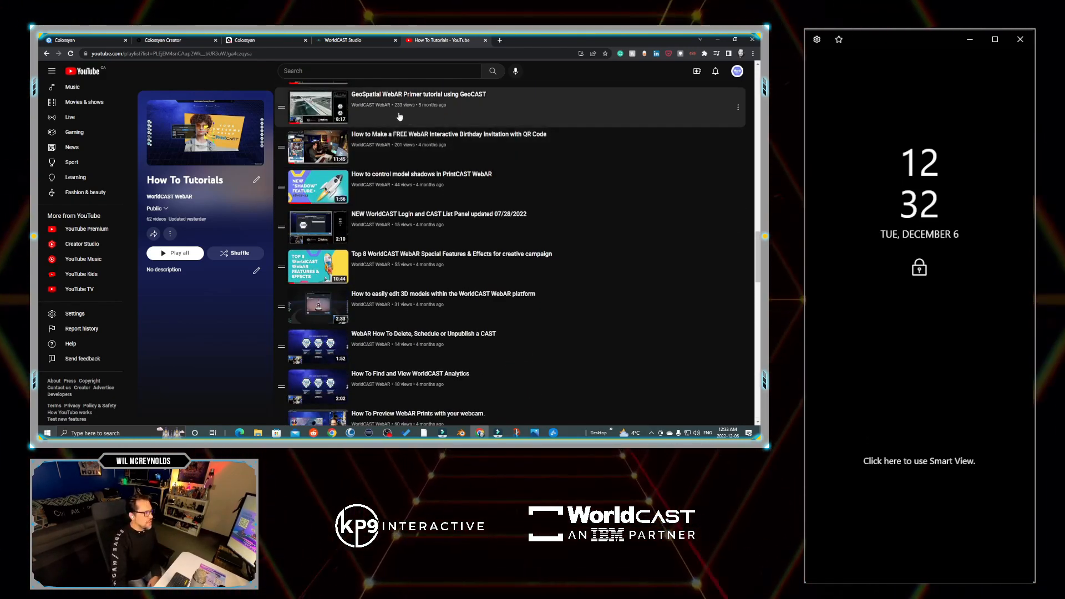
key("alt+Left")
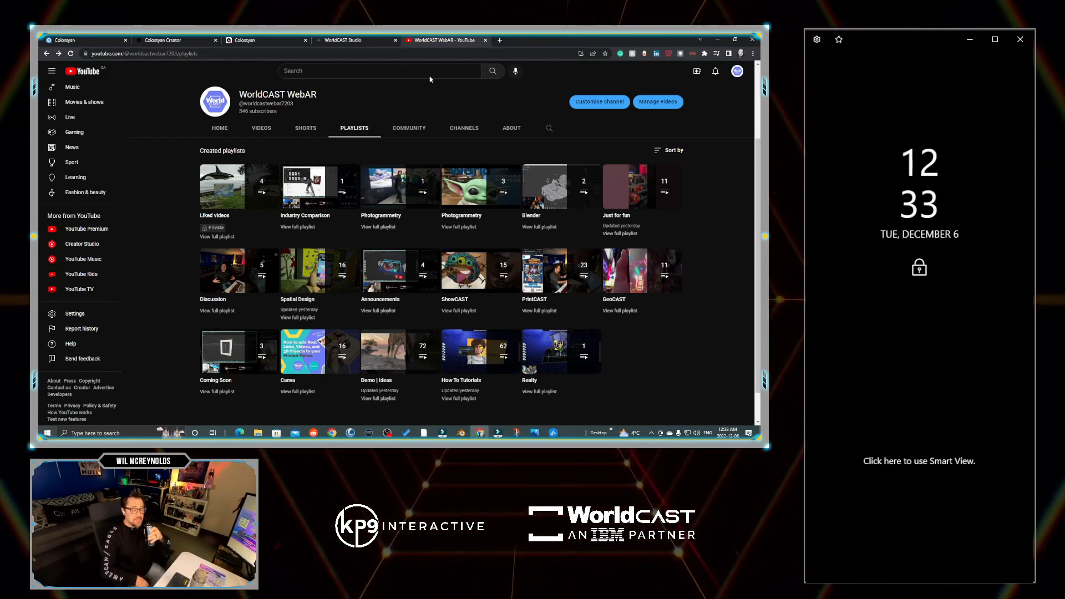
Switch to WorldCAST Studio and remove the existing actor video from behind the desk
left_click(376, 39)
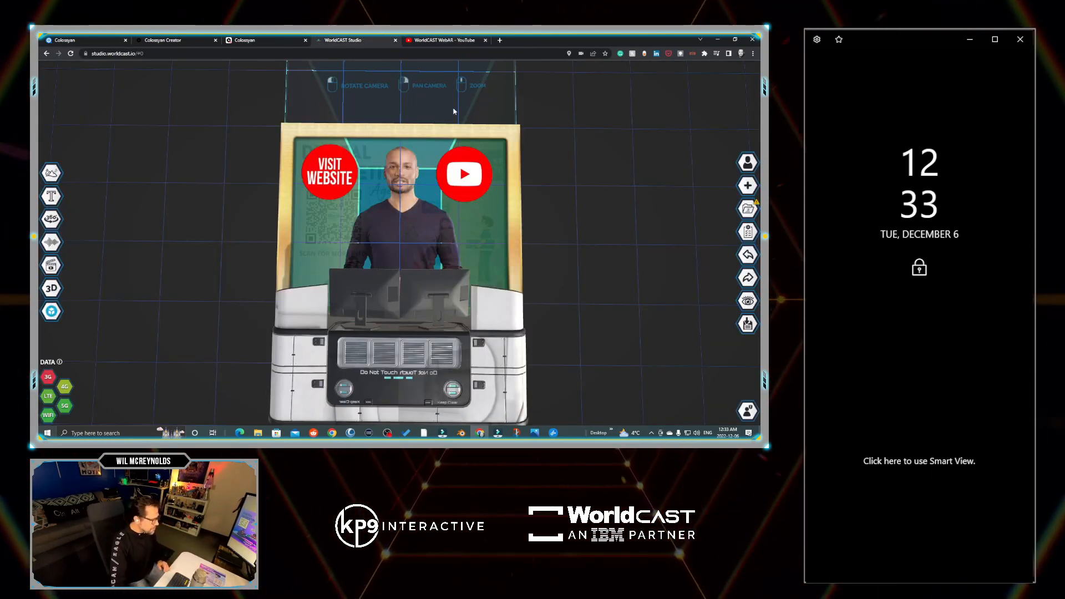
left_click(425, 232)
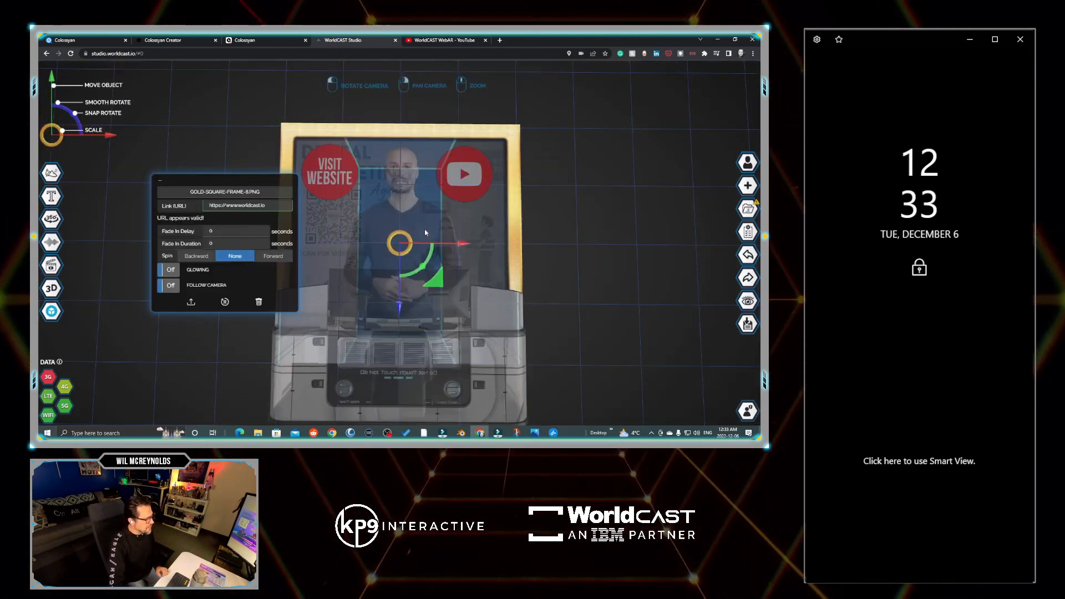
left_click(425, 232)
left_click(423, 224)
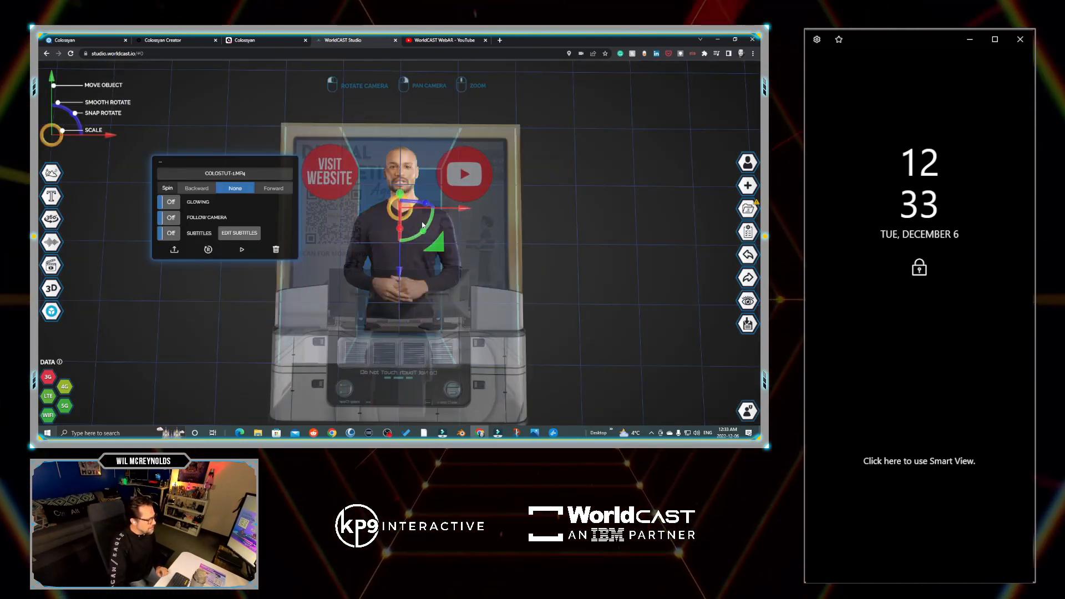
left_click(276, 250)
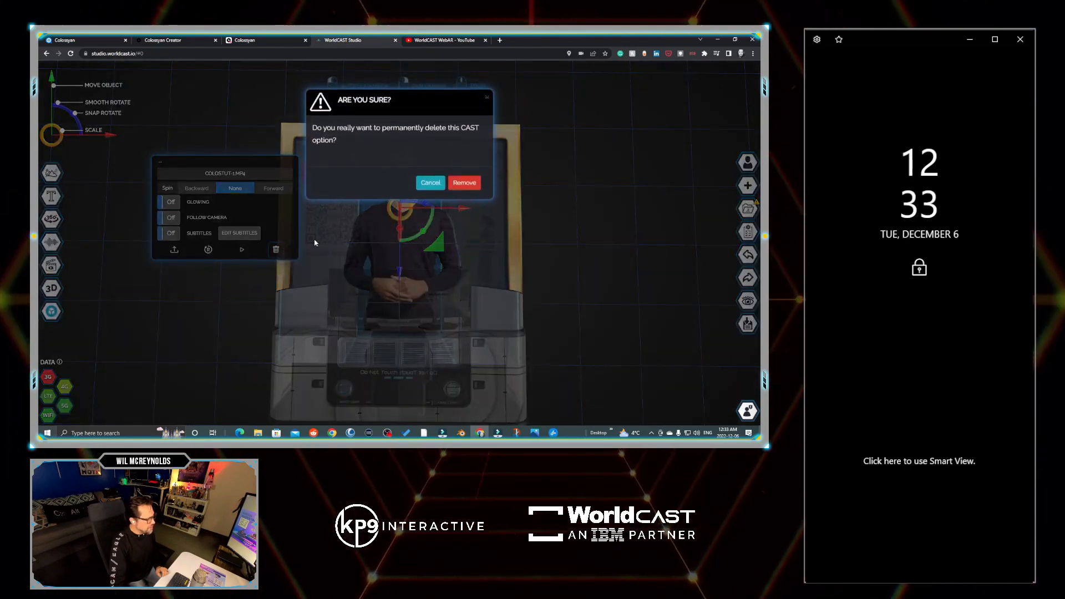
left_click(463, 182)
Upload ColosTut-1.mp4 from the Room_reality_replacement folder with automatic subtitle generation and green screen filtering turned on
left_click_drag(460, 233, 594, 260)
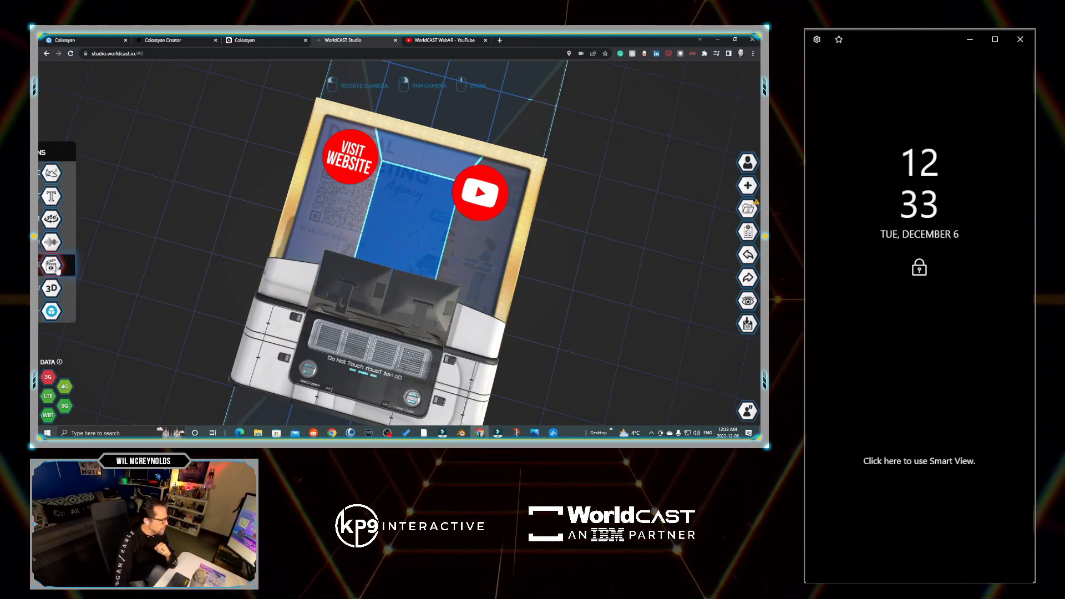
mouse_move(56, 266)
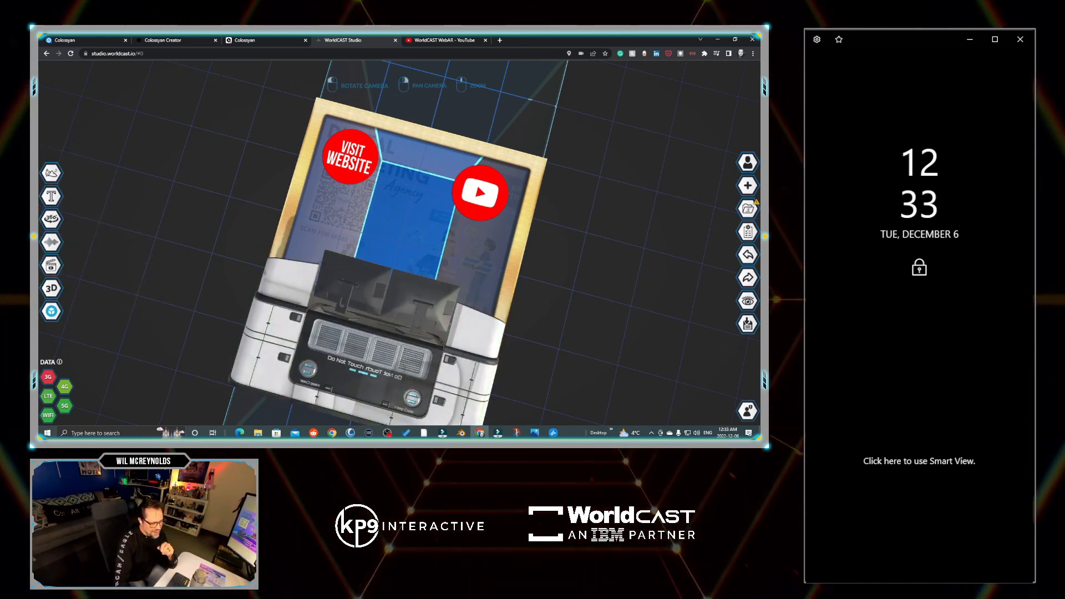
left_click(258, 432)
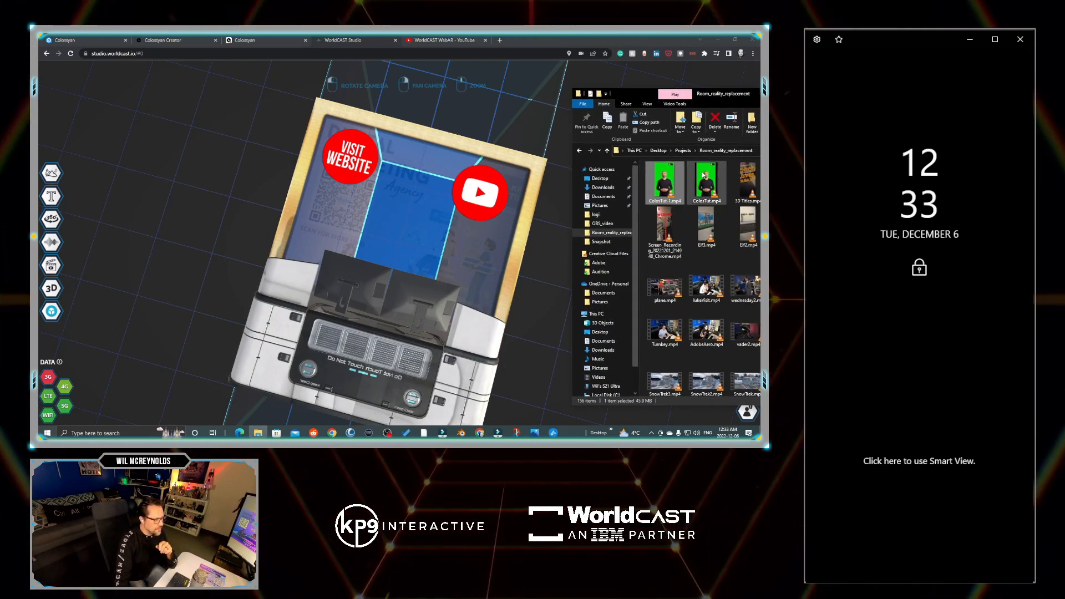
left_click_drag(665, 182, 370, 210)
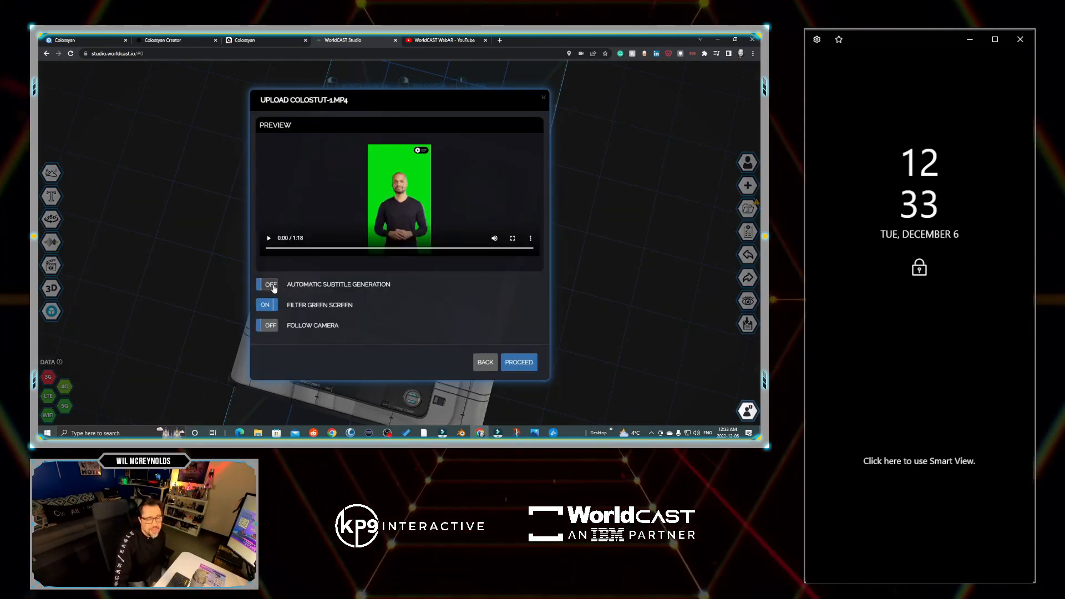
left_click(271, 285)
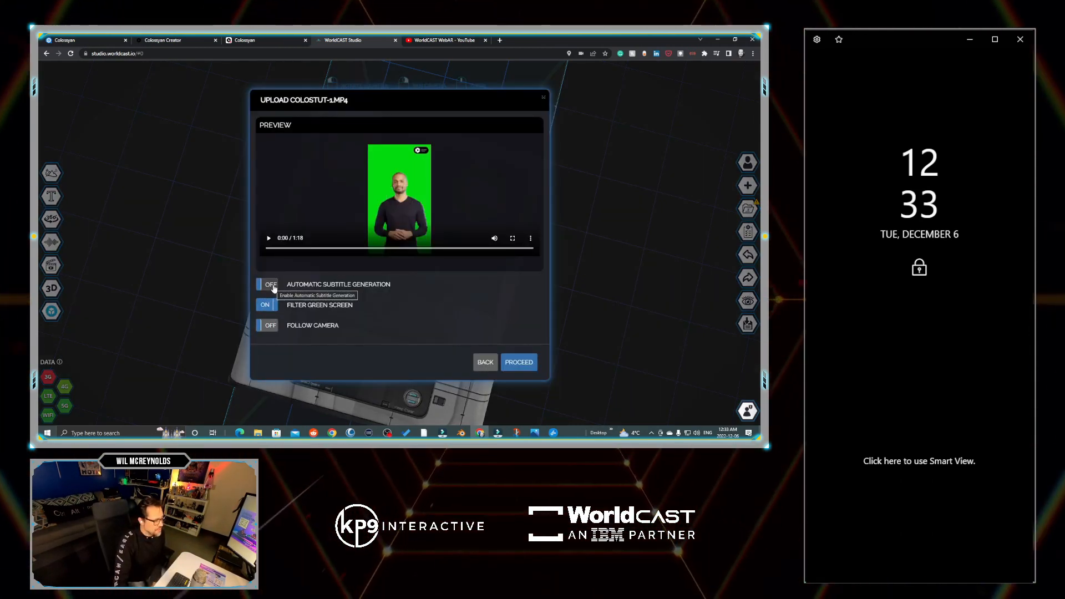
left_click(527, 363)
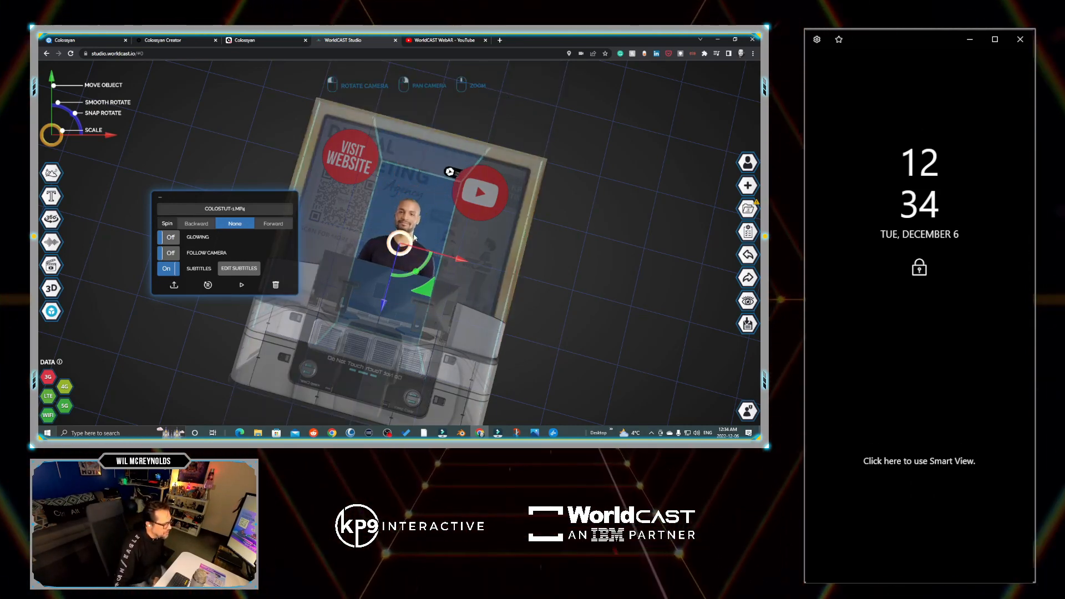
Reposition the uploaded actor video in height and depth so the actor stands behind the desk within the frame
left_click_drag(384, 302, 395, 277)
left_click_drag(657, 298, 565, 224)
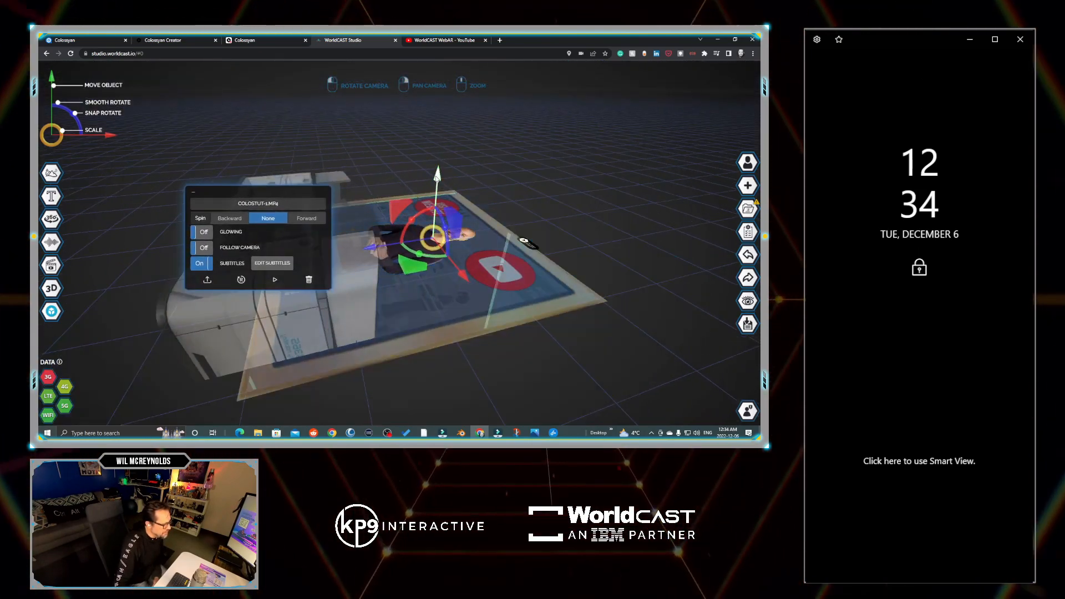
left_click_drag(433, 186, 429, 209)
left_click_drag(638, 233, 557, 218)
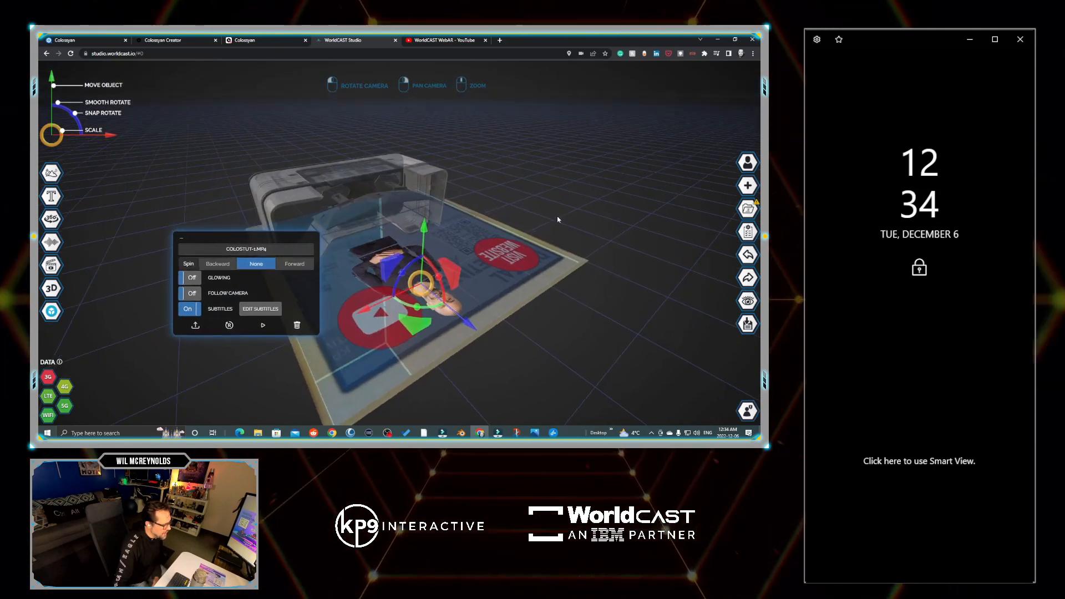
mouse_move(447, 308)
left_mouse_down()
mouse_move(424, 289)
mouse_move(437, 302)
left_mouse_up()
left_click_drag(634, 114, 657, 363)
Select the Visit Website image and search the saved image library for "TWI" without adding an image
left_click(308, 180)
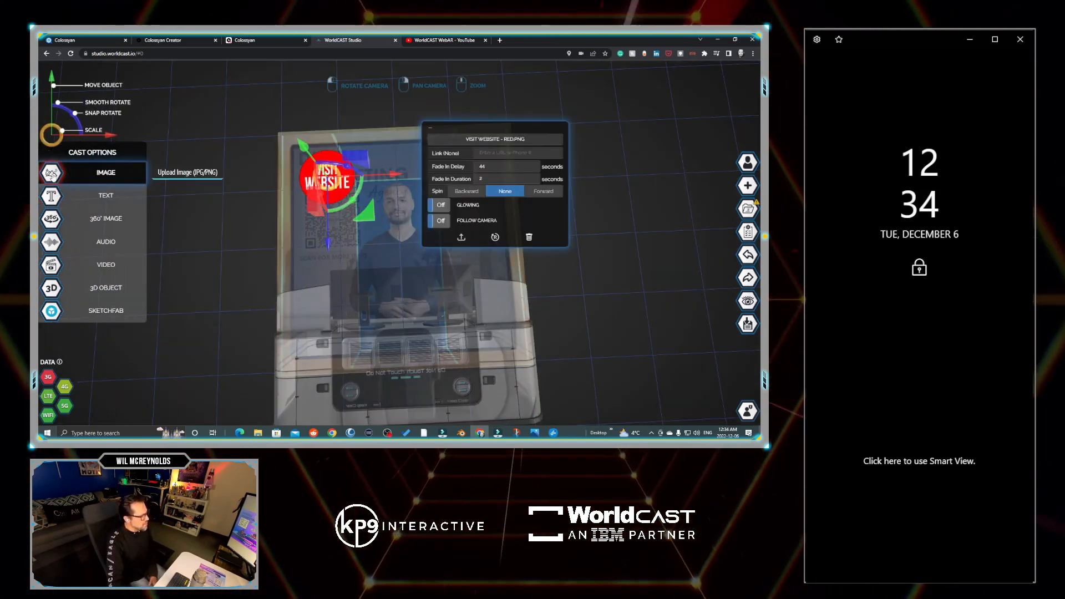
left_click(51, 175)
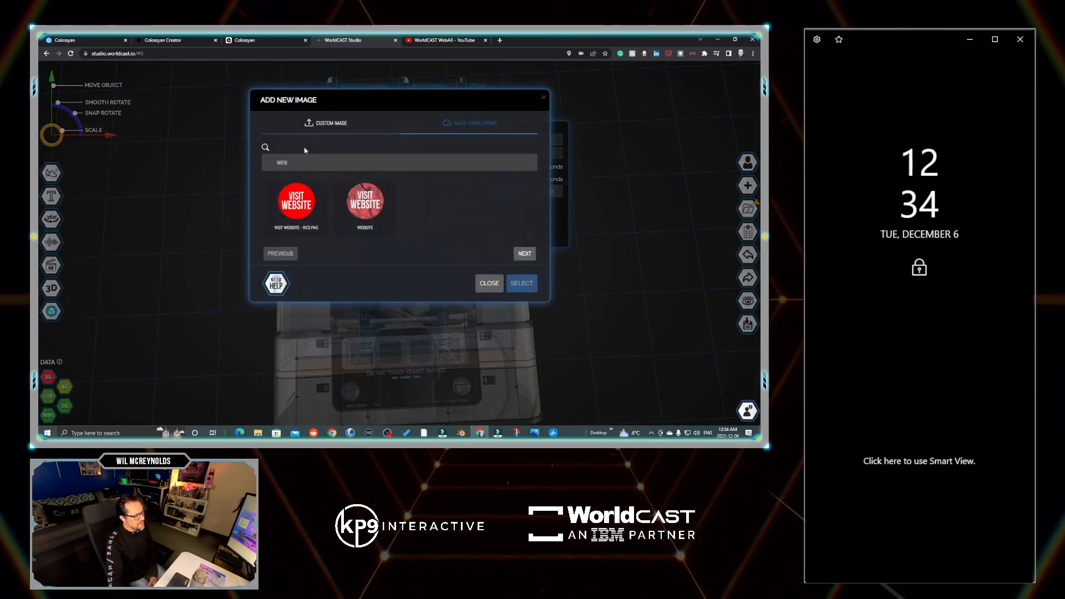
double_click(293, 163)
type("TWI")
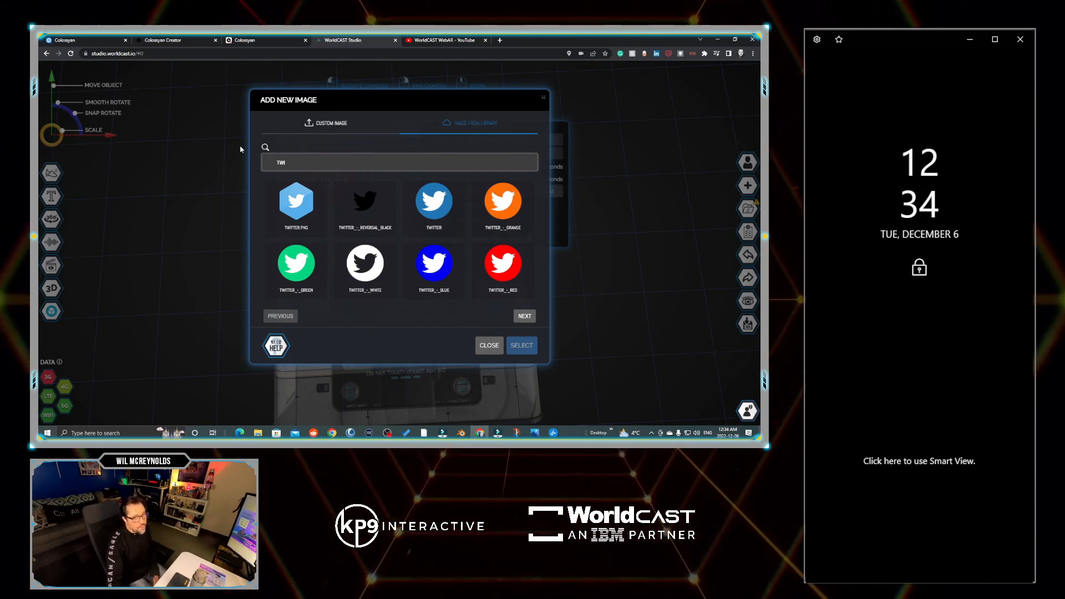
left_click(209, 164)
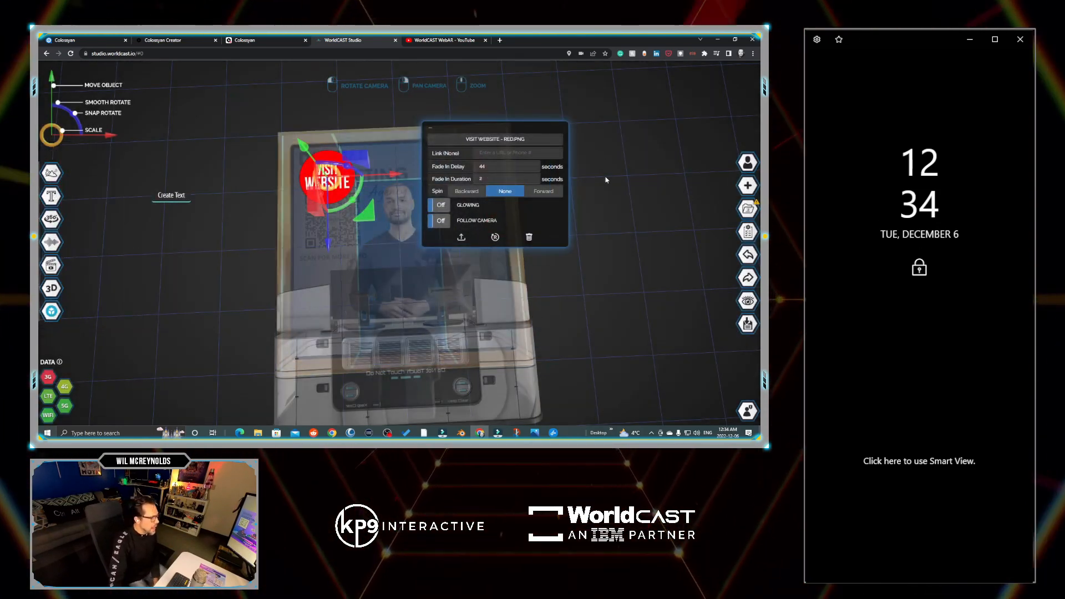
left_click(570, 212)
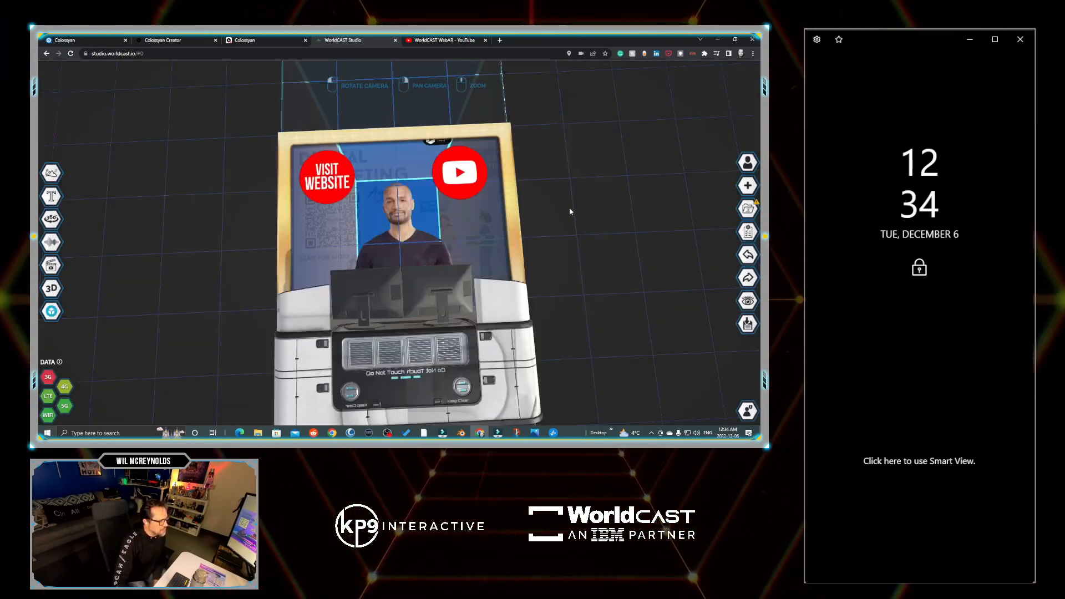
left_click(511, 213)
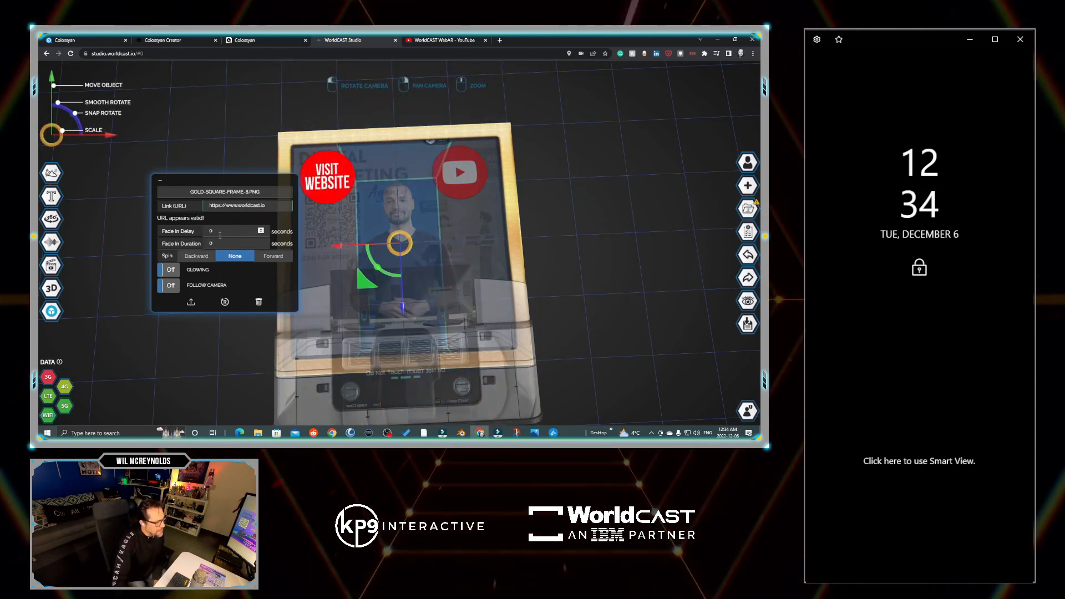
left_click(340, 180)
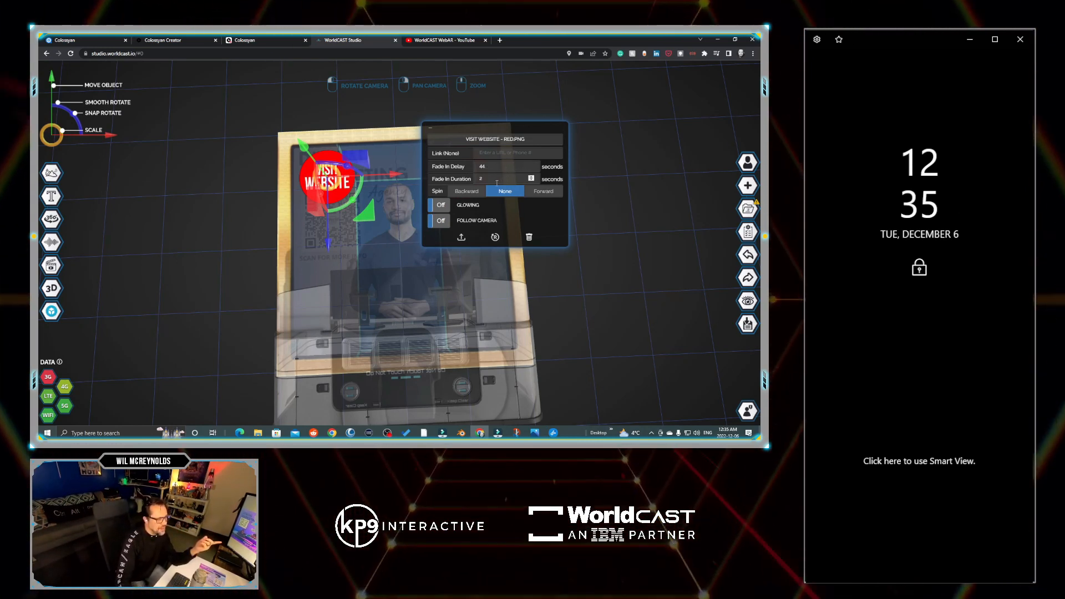
left_click(509, 153)
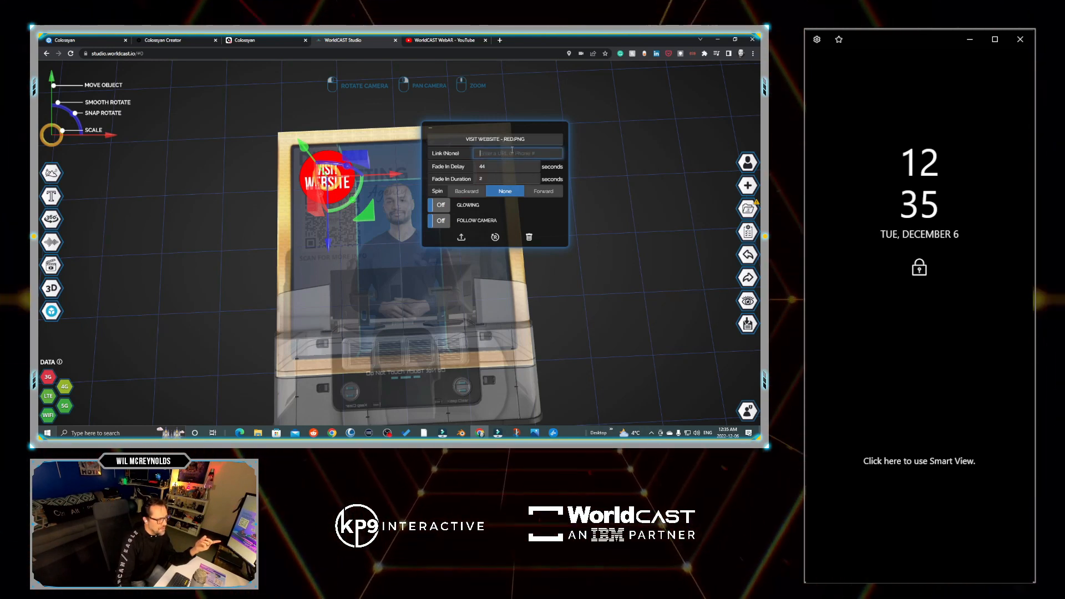
type("www.wo")
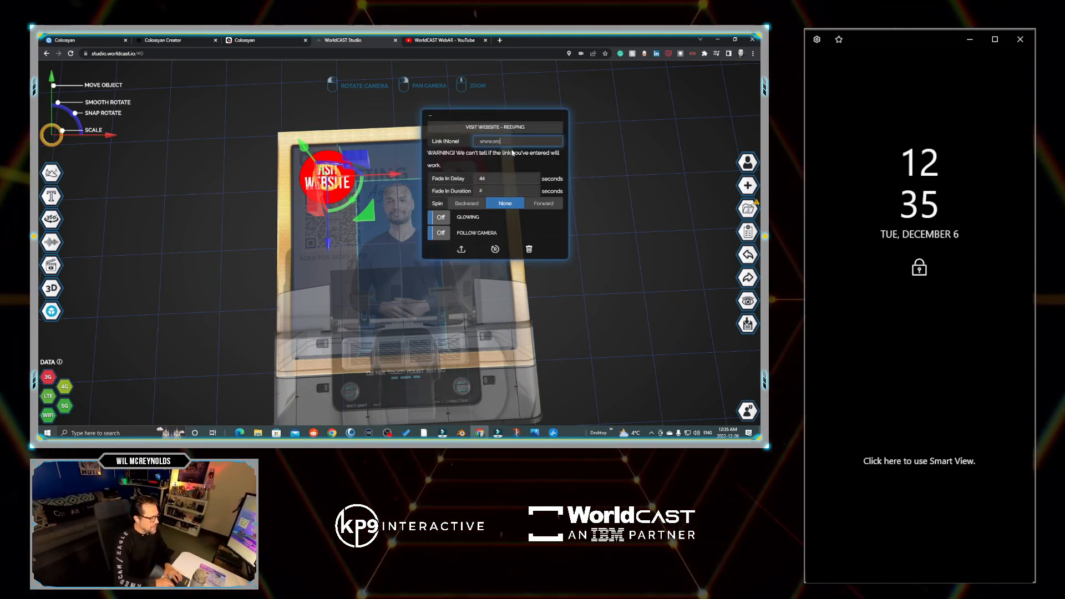
type("rldcast.io")
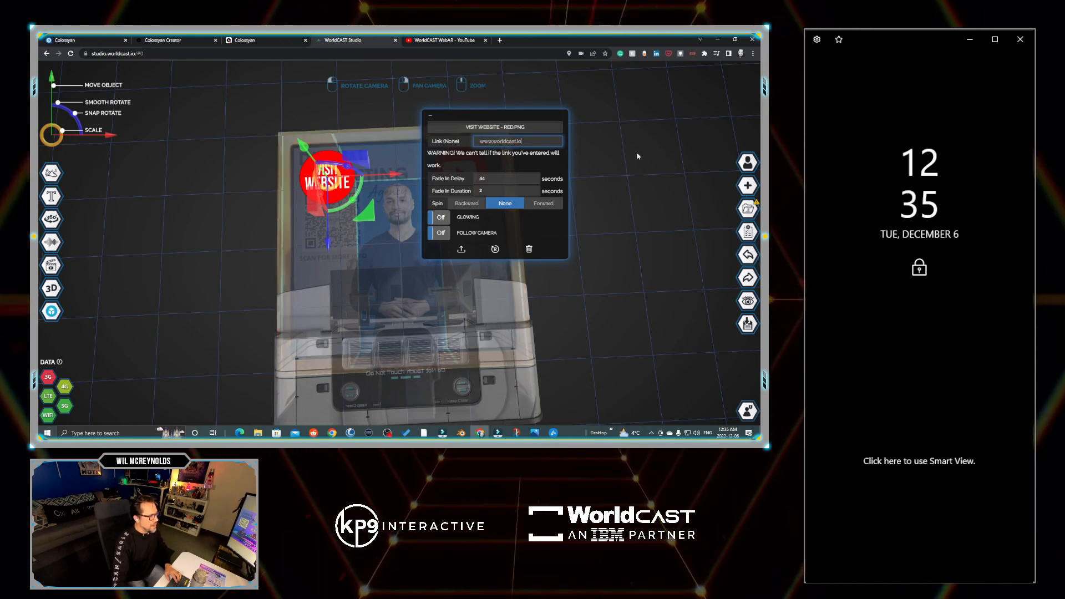
left_click(629, 164)
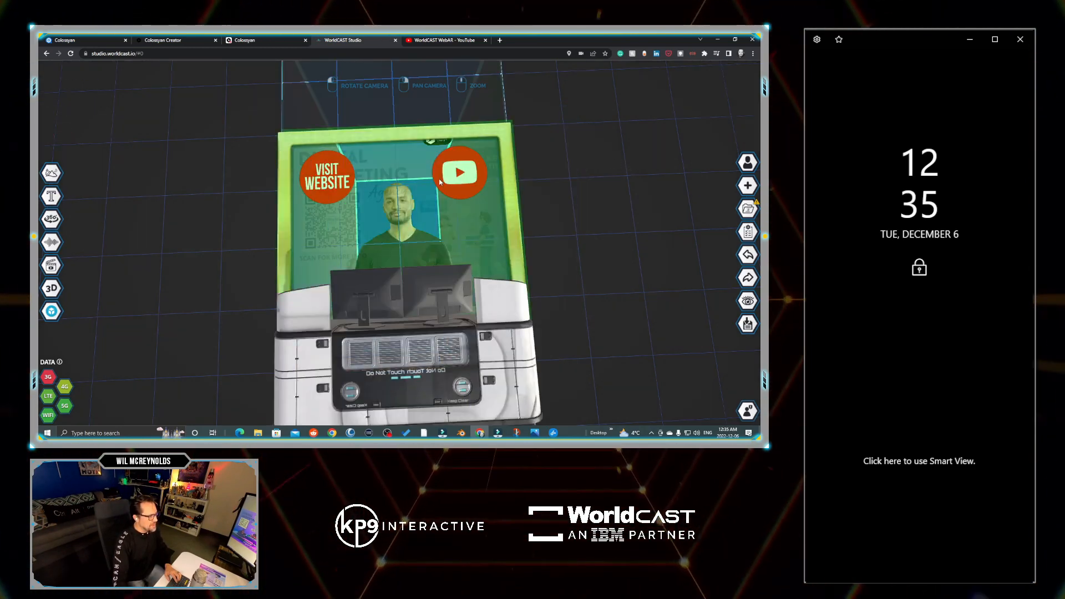
Save and publish the updated cast and return to the studio
left_click(334, 170)
left_click(651, 239)
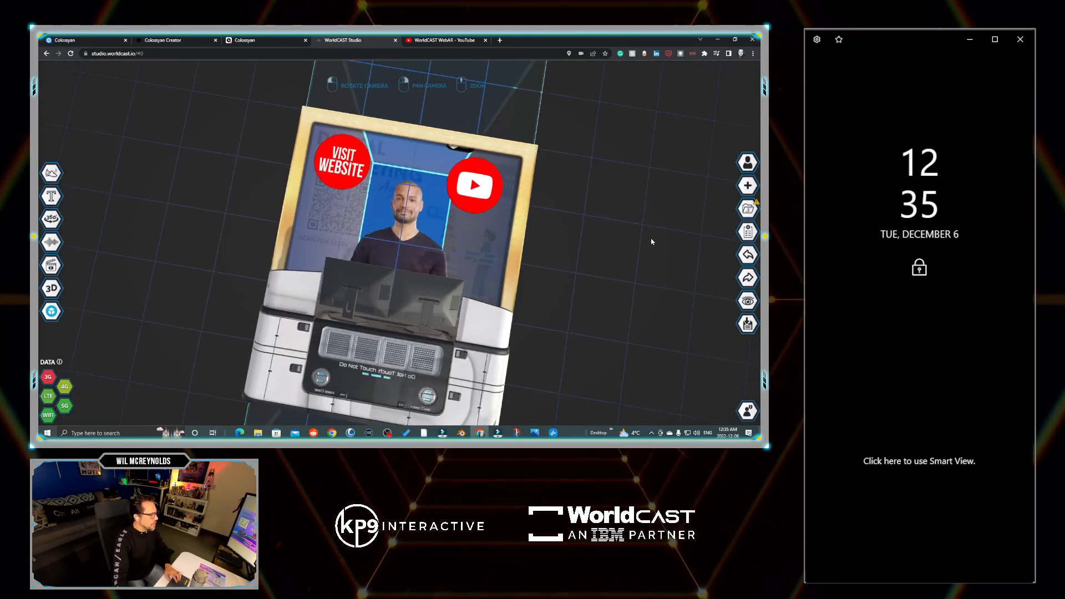
left_click(743, 324)
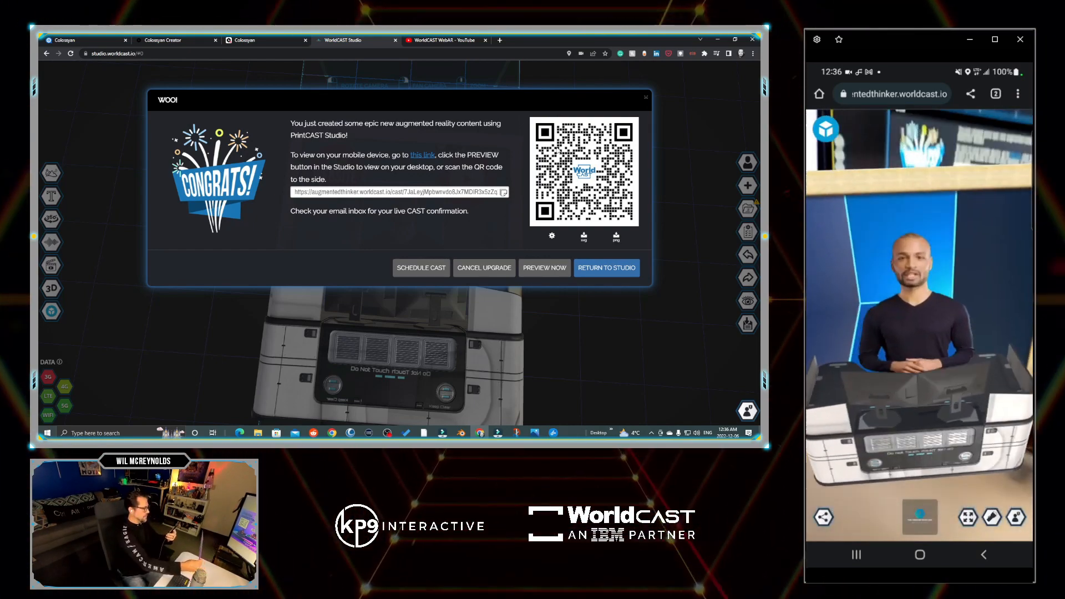
left_click(607, 268)
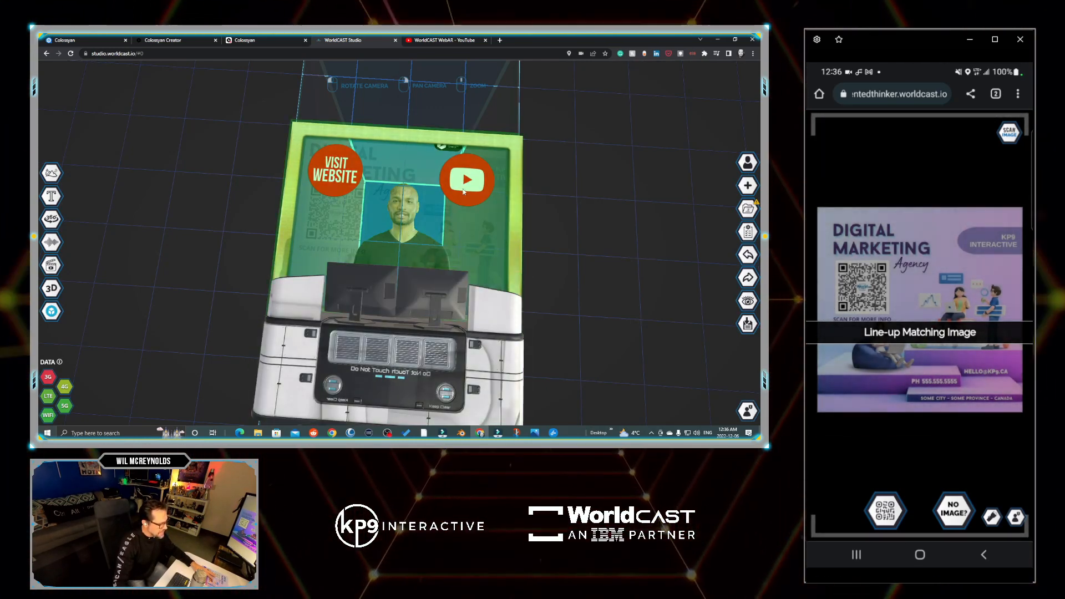
Delete the gold square frame surrounding the actor
left_click(463, 191)
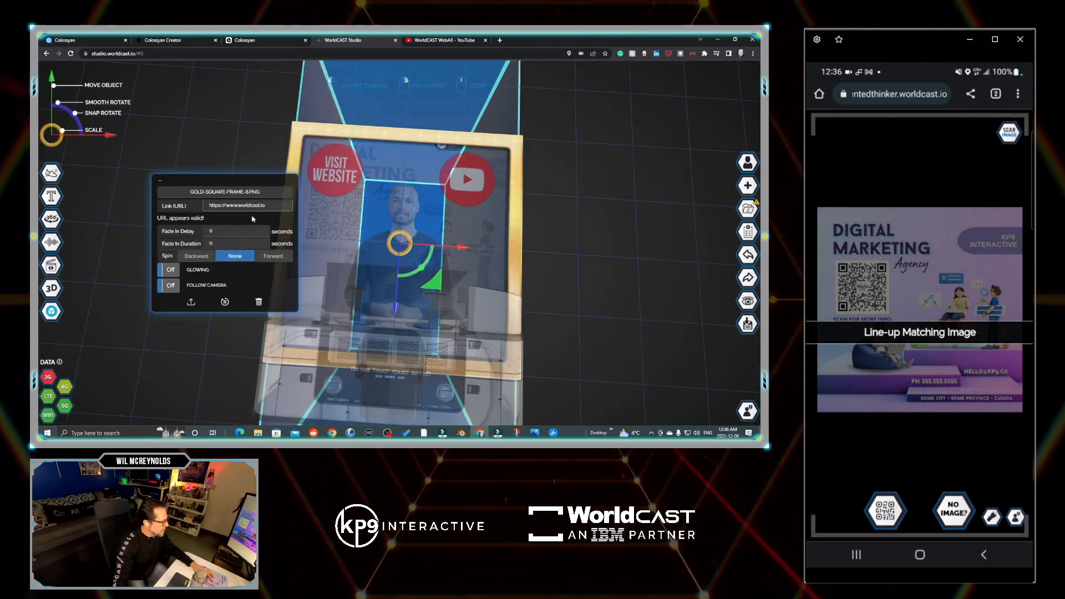
left_click(259, 303)
left_click_drag(619, 238, 553, 215)
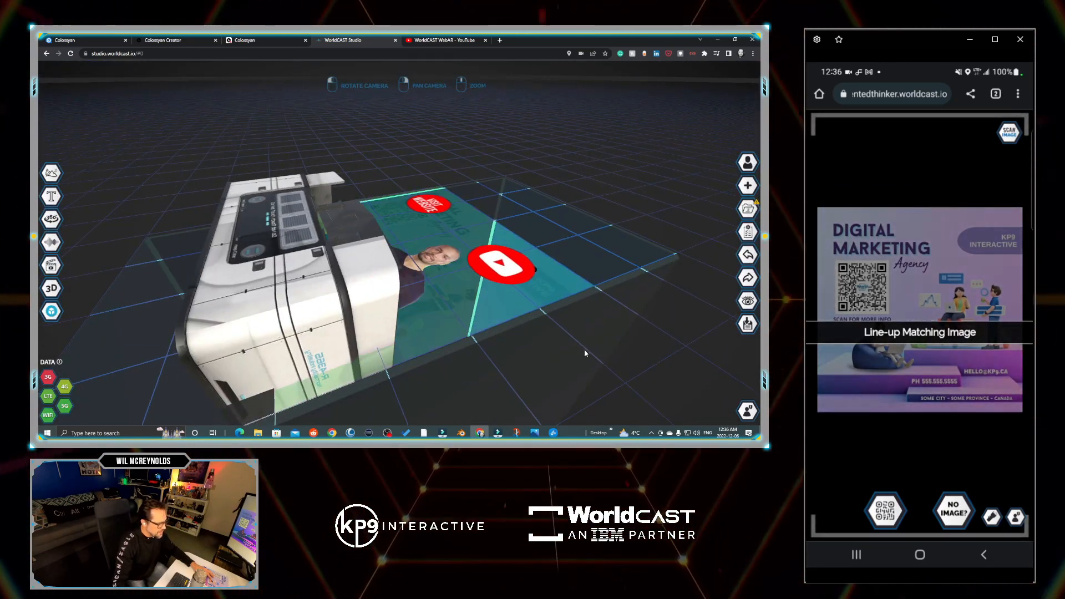
left_click(587, 353)
Update the cast properties to show objects below the grid if not behind the image and grid shadows on the image
left_click(746, 232)
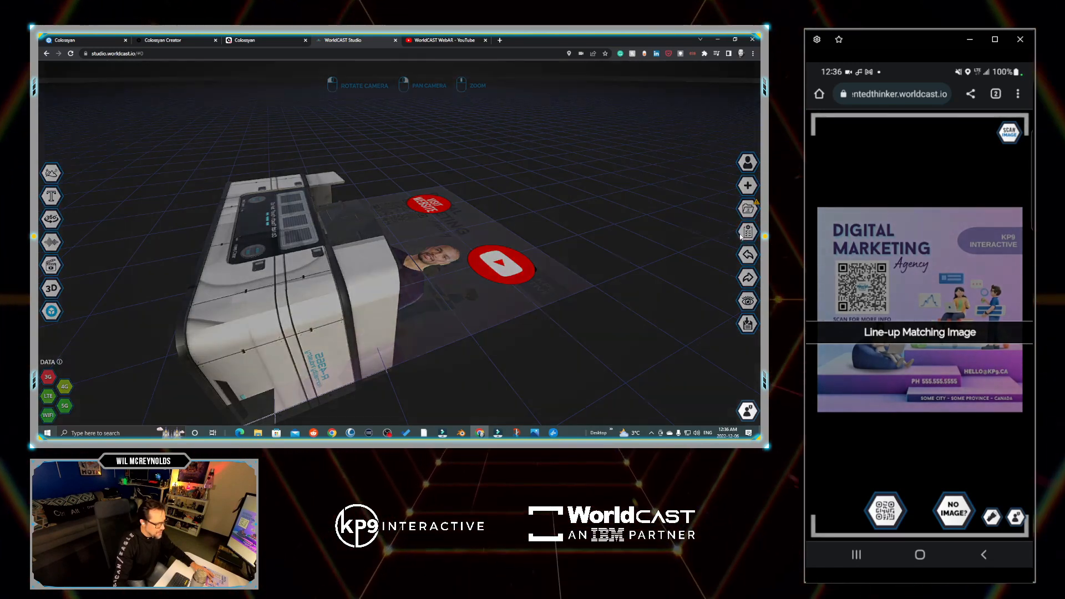
left_click(241, 194)
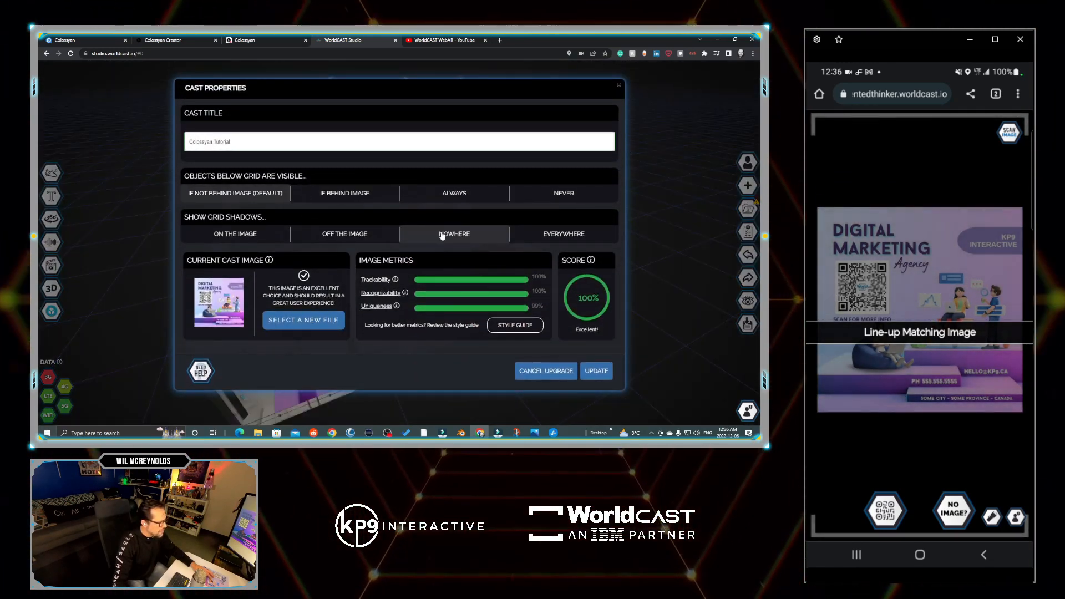
left_click(218, 234)
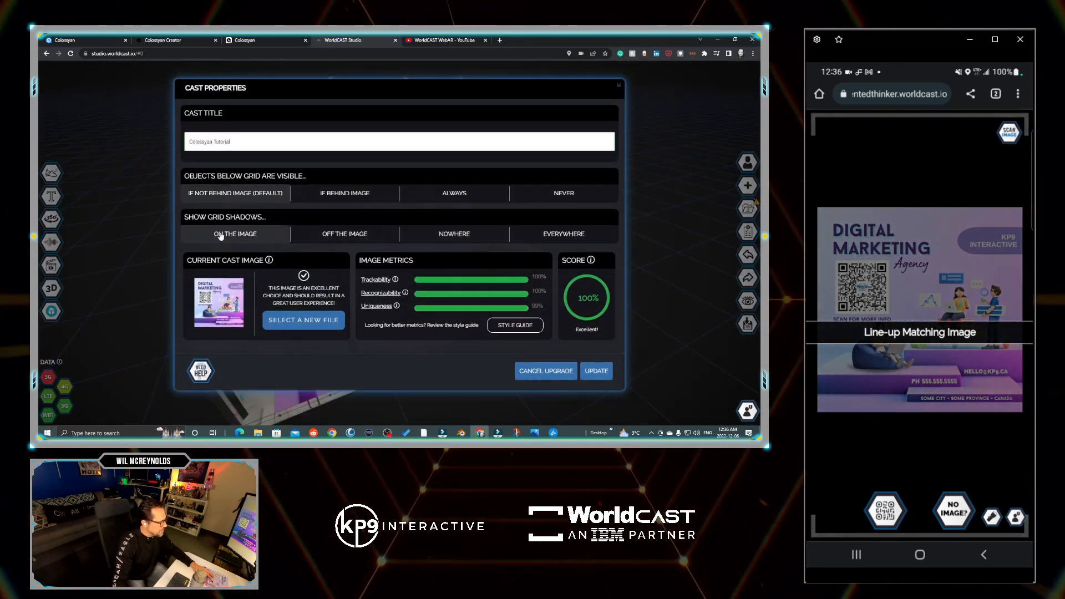
left_click(596, 370)
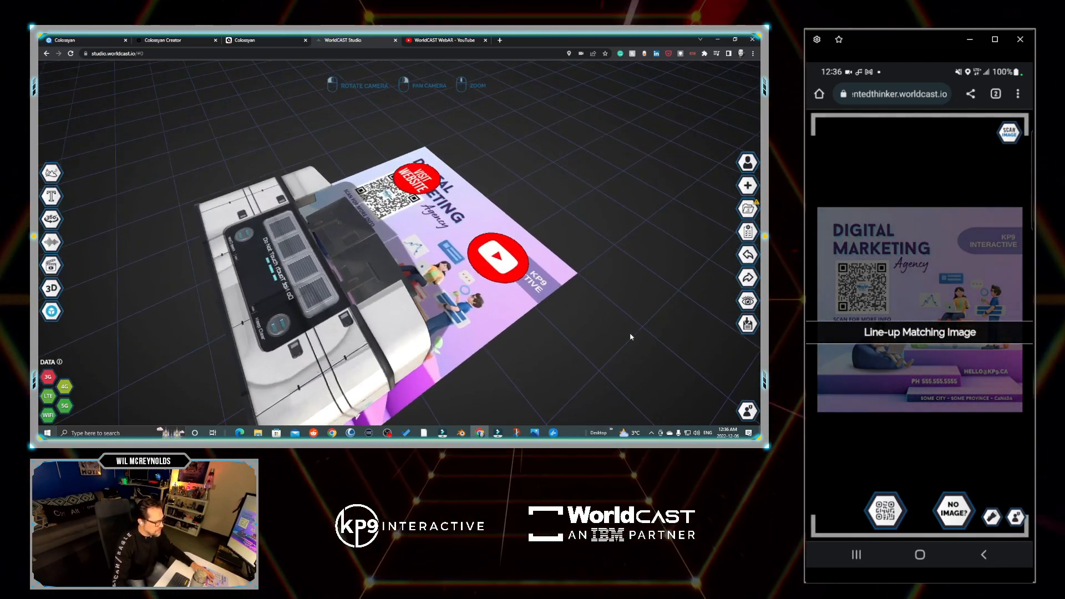
Raise the ColosTut-1.mp4 actor video above the desk and turn on Follow Camera for it
left_click(391, 270)
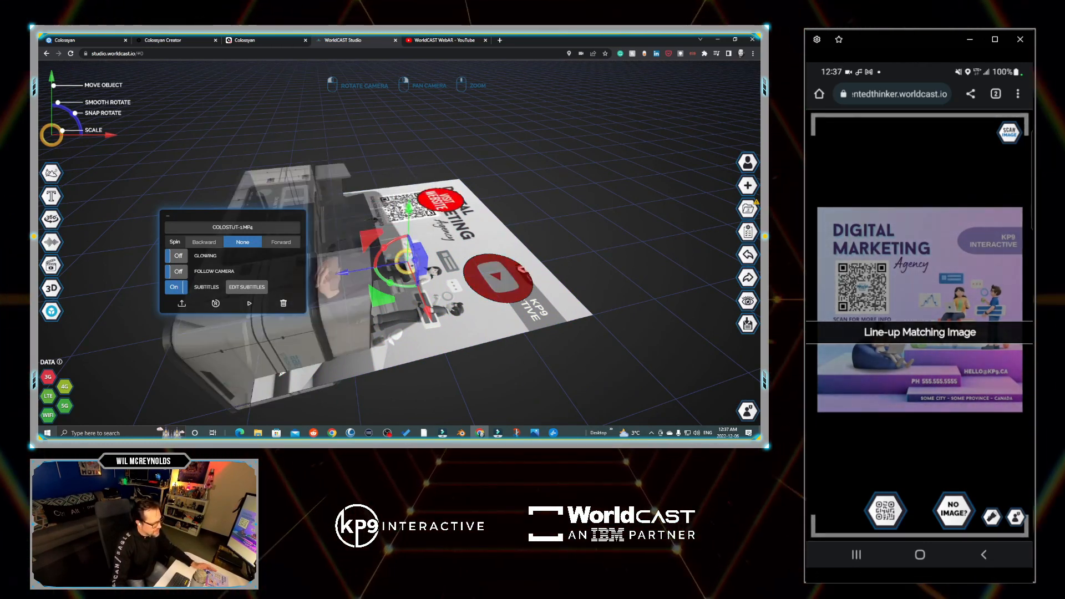
left_click_drag(377, 254, 386, 39)
scroll(476, 244, "down", 5)
left_click_drag(477, 250, 542, 252)
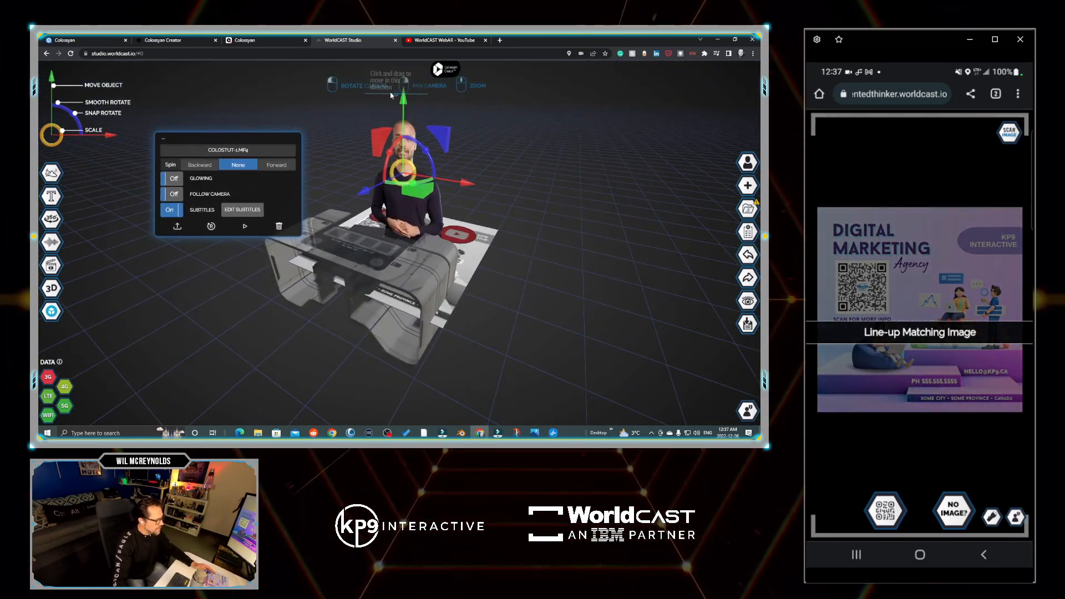
left_click_drag(408, 100, 407, 83)
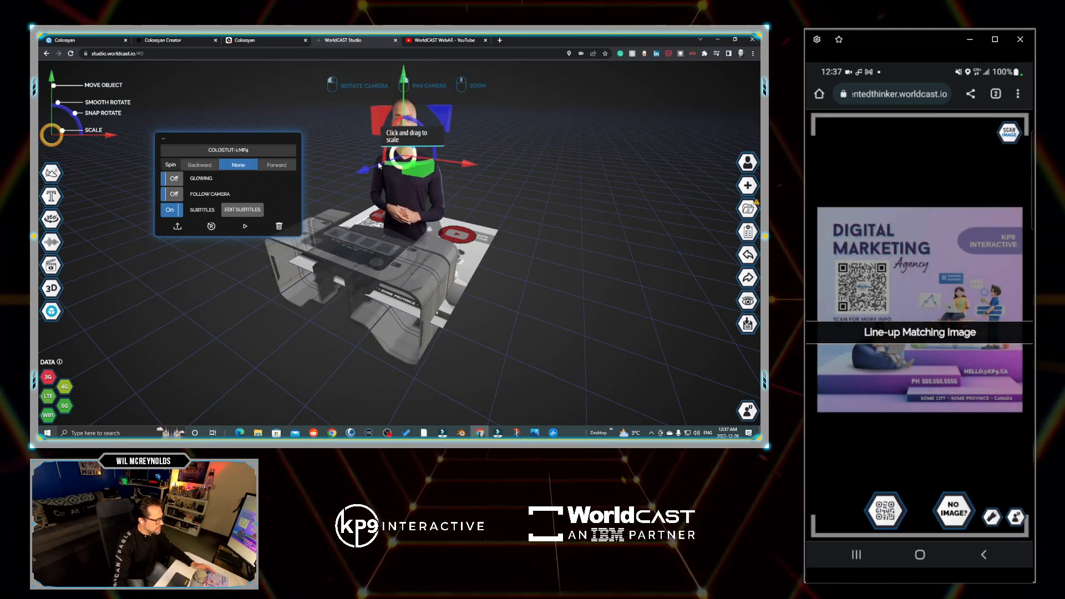
left_click(172, 194)
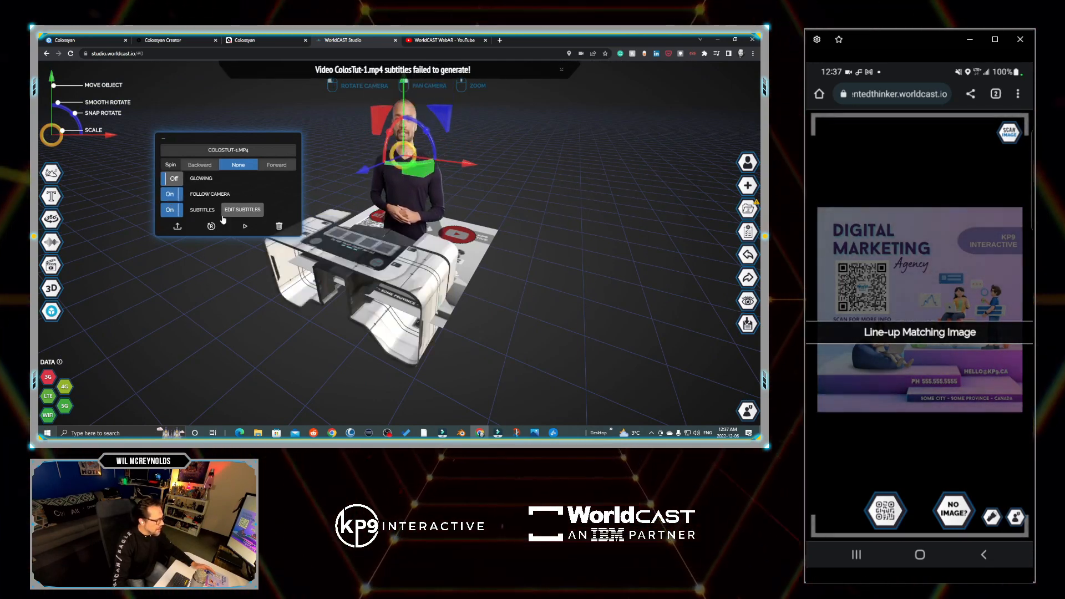
Start subtitle generation for the actor video in the Subtitle Editor and save the changes
left_click(245, 210)
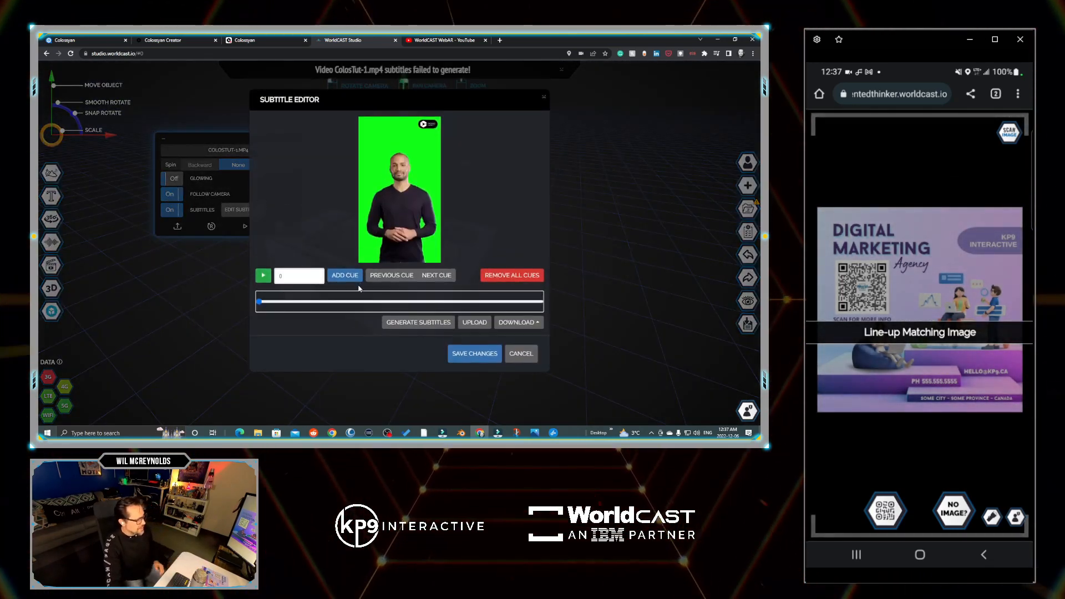
left_click(436, 276)
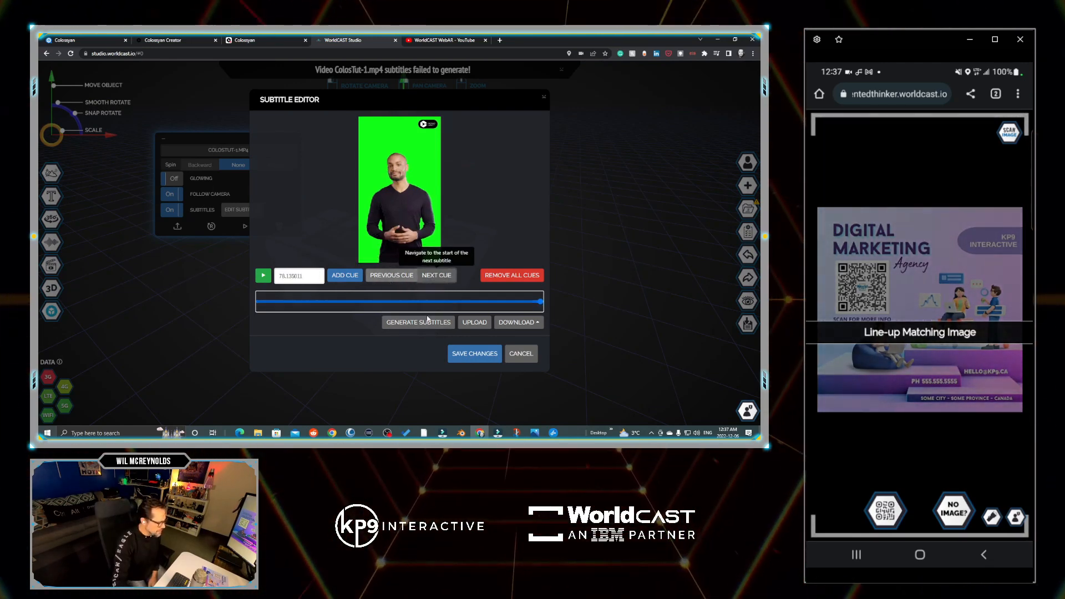
left_click(417, 320)
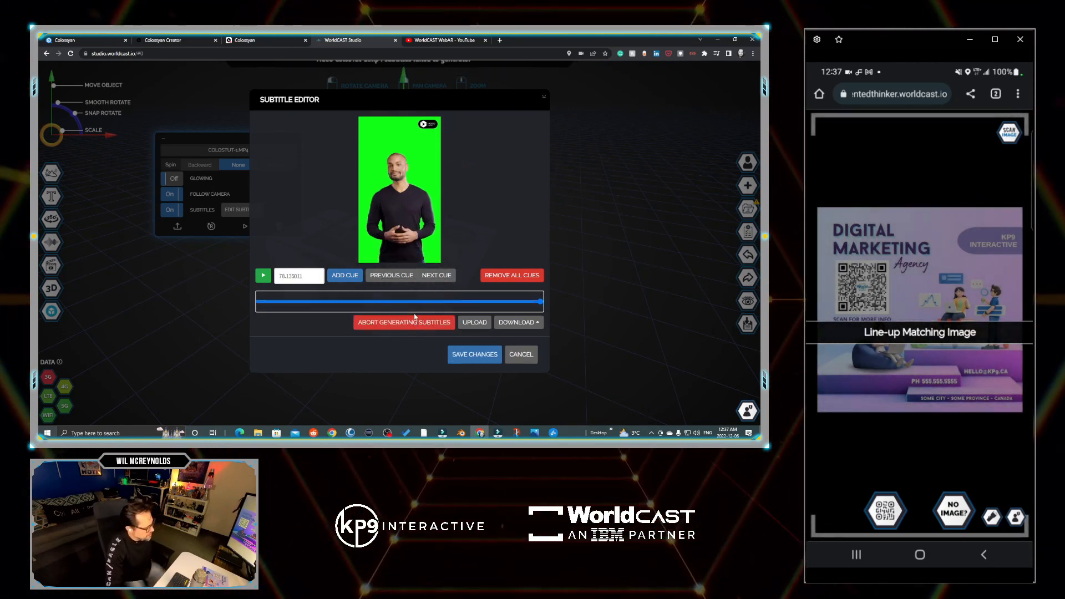
left_click(460, 357)
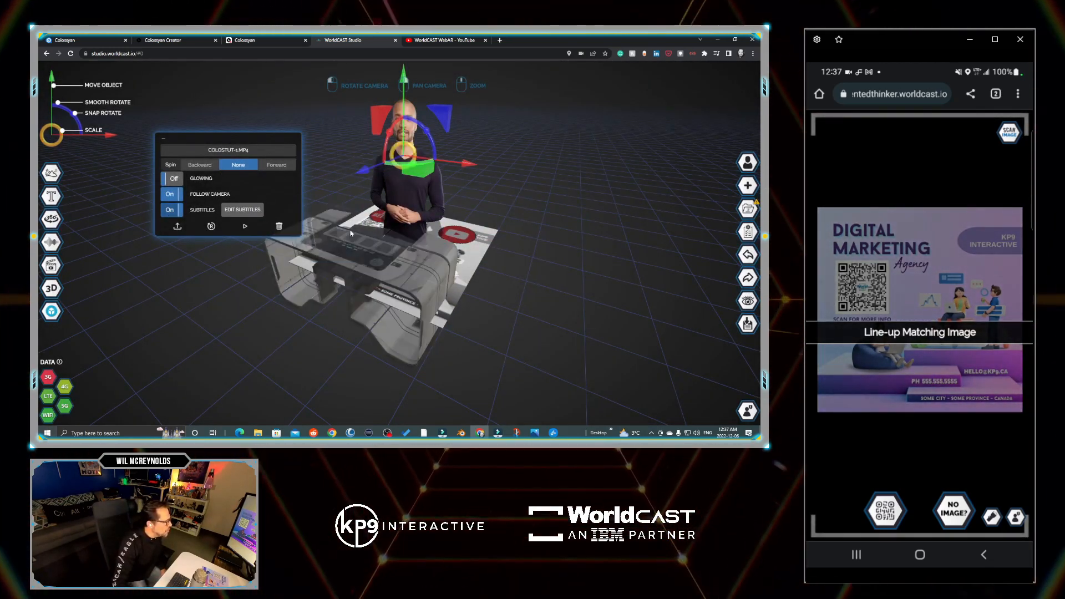
Rotate the sci-fi desk upright on the marker image and reposition the actor in height and depth behind it
left_click(371, 252)
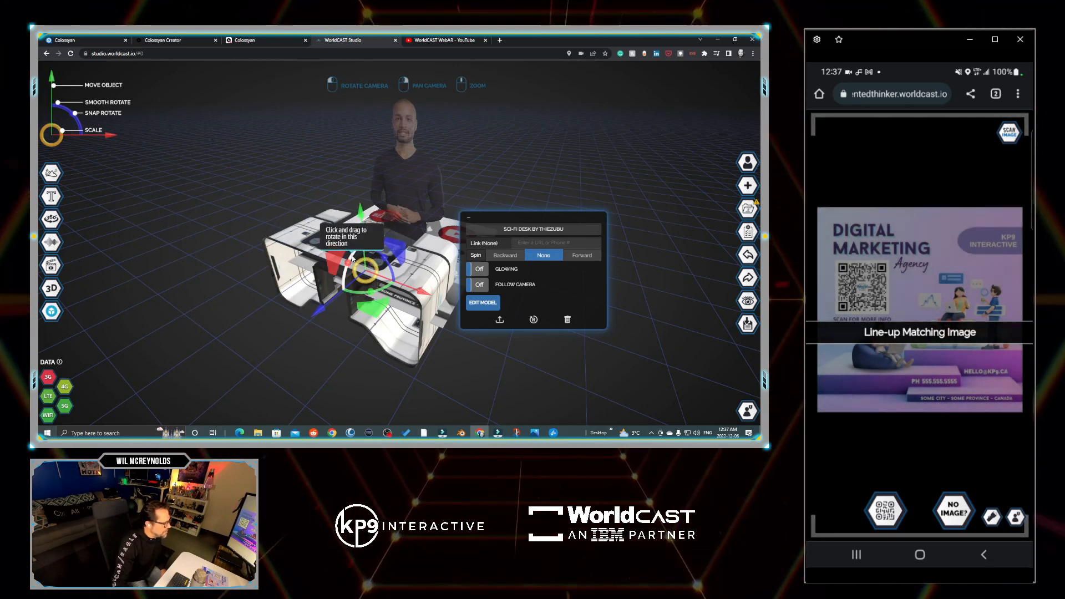
left_click_drag(372, 253, 371, 146)
left_click(416, 159)
scroll(416, 159, "down", 3)
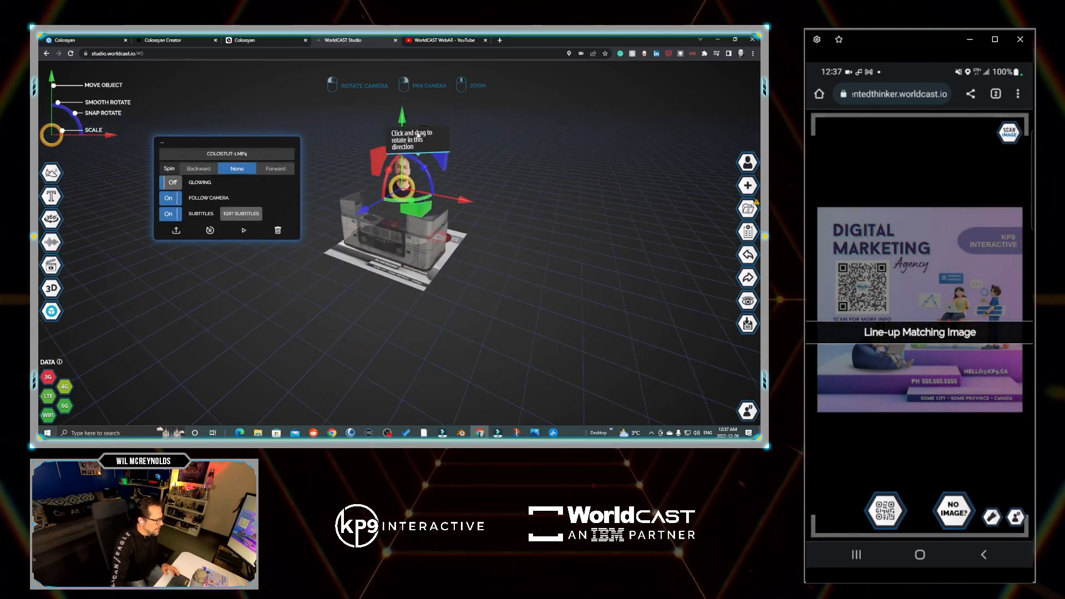
left_click_drag(397, 111, 397, 88)
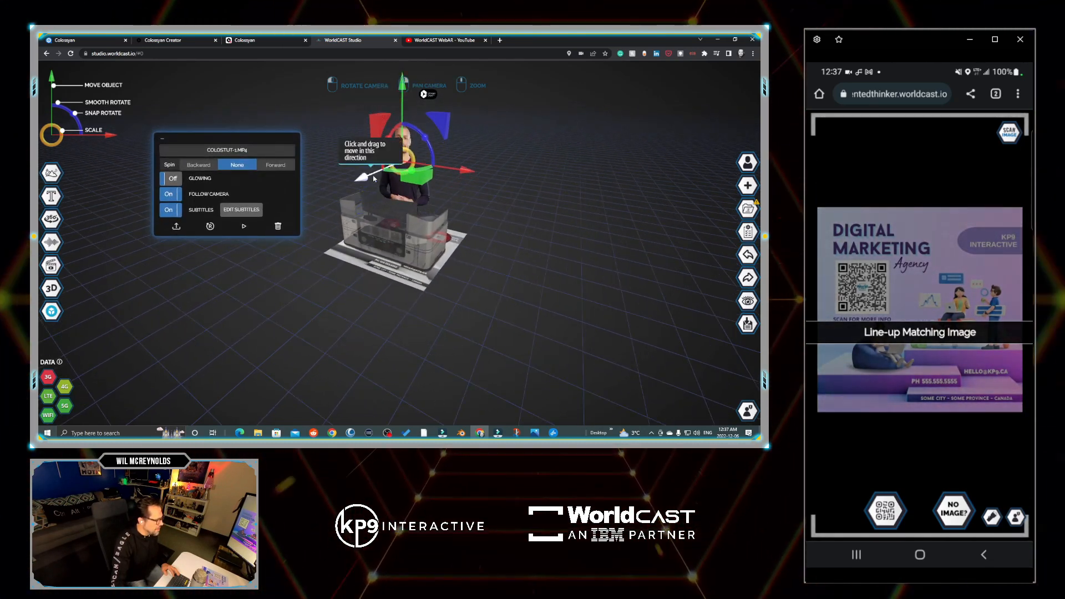
left_click_drag(363, 177, 372, 173)
left_click(525, 278)
left_click_drag(525, 278, 470, 271)
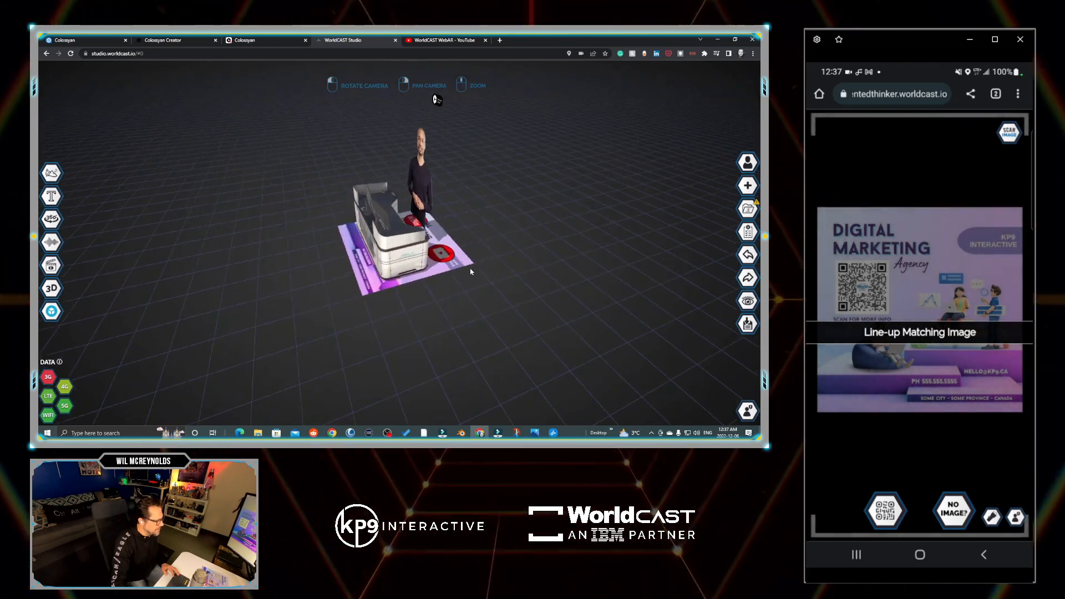
Move the YouTube and Visit Website buttons to the floor in front of the desk and publish the cast
left_click(442, 253)
left_click_drag(377, 270, 403, 295)
left_click(369, 283)
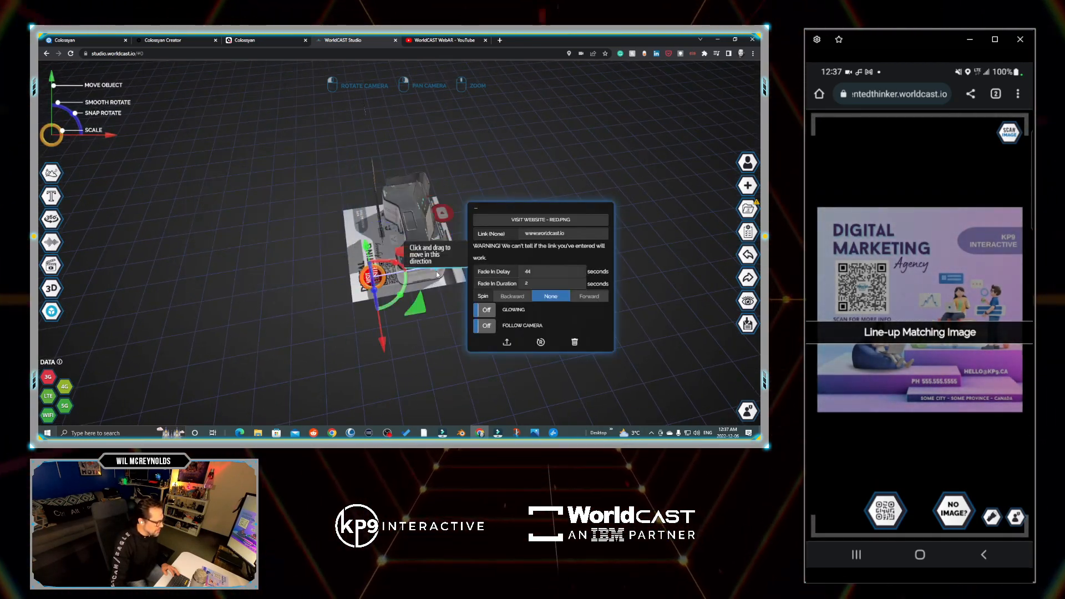
left_click_drag(509, 270, 479, 246)
left_click(575, 291)
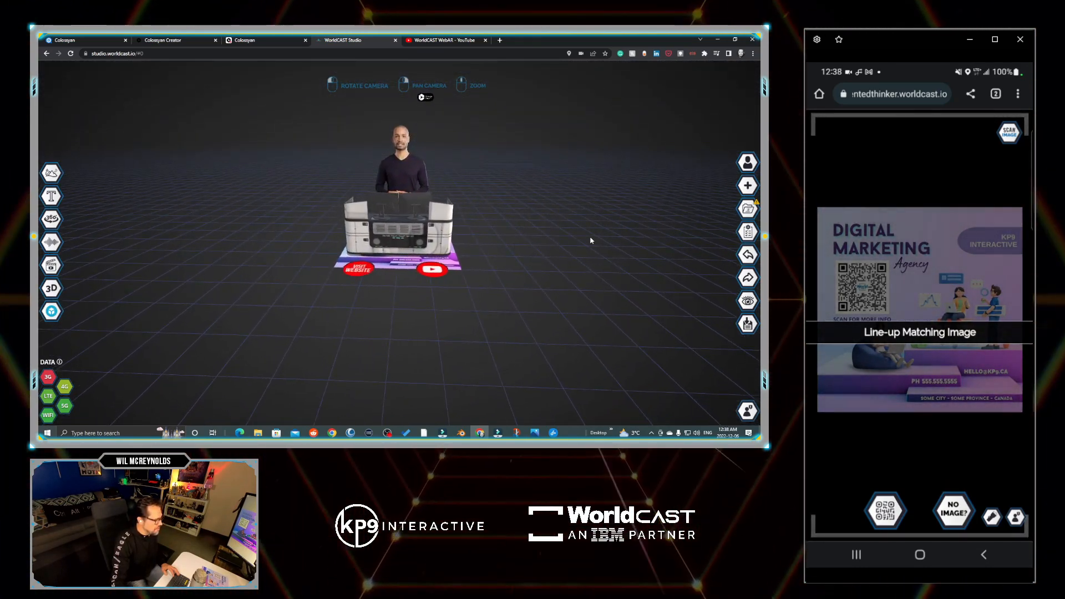
left_click(747, 324)
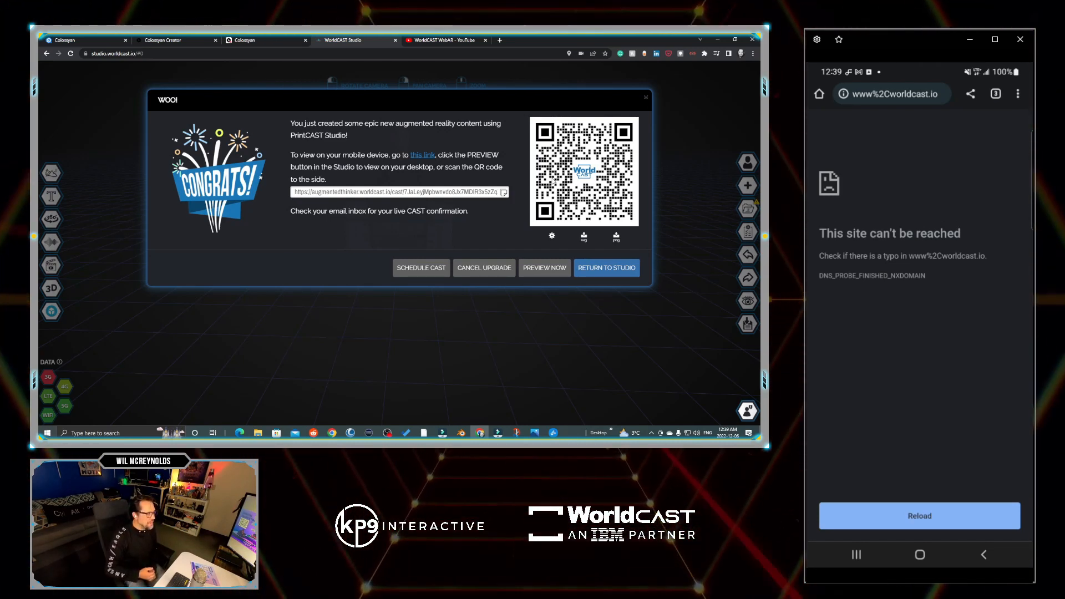
Review the Colossyan generated video, the published cast's QR code and the WorldCAST WebAR YouTube playlists
left_click(249, 40)
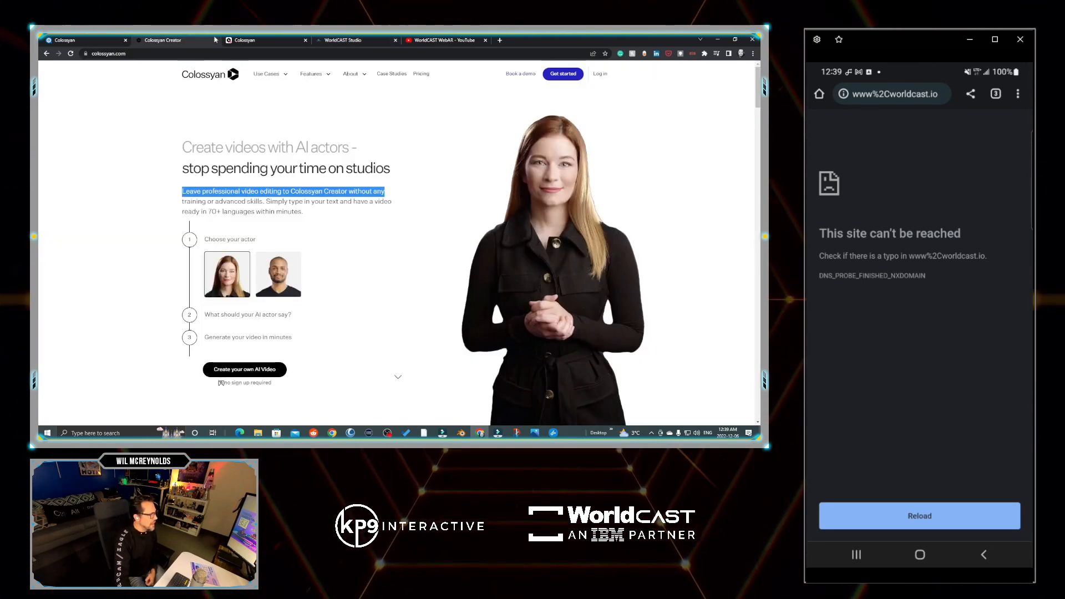
left_click(249, 41)
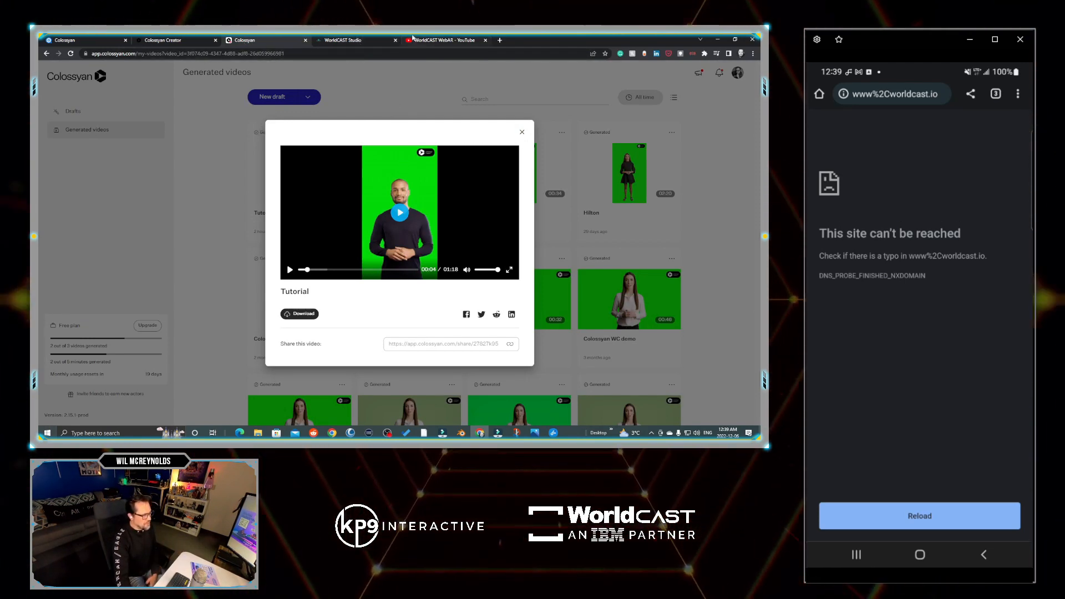
key("ctrl+Tab")
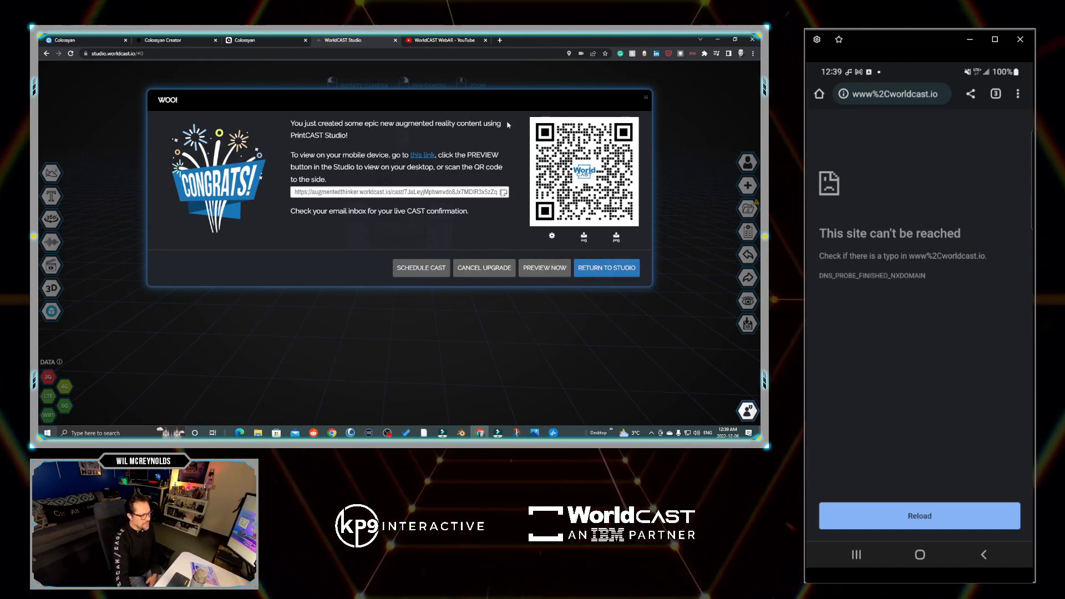
left_click(415, 43)
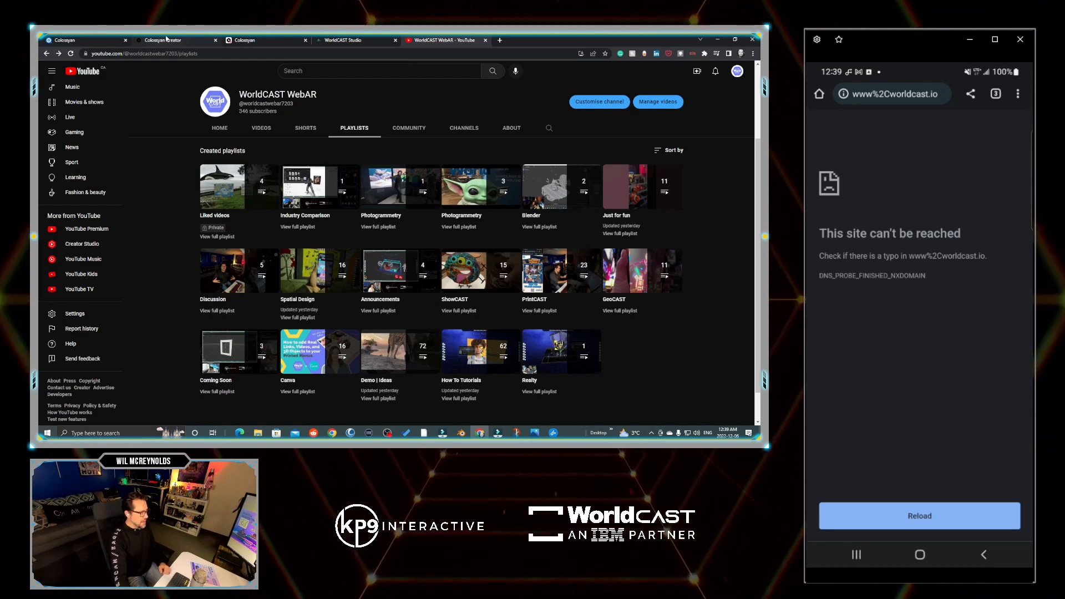
Switch to the Colossyan website and examine its pricing plans and feature comparison
left_click(165, 40)
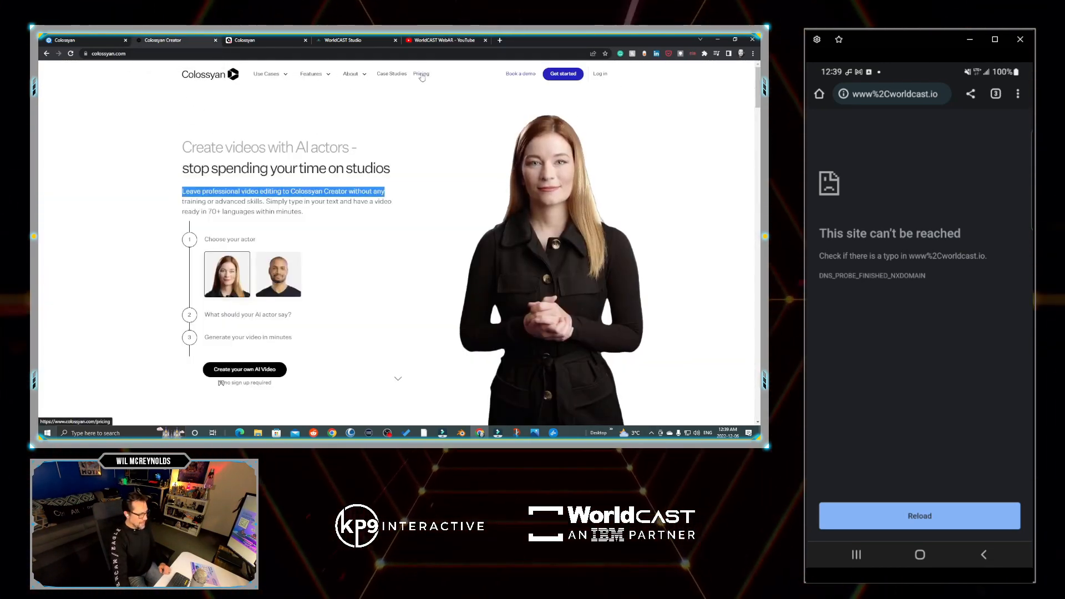
left_click(421, 74)
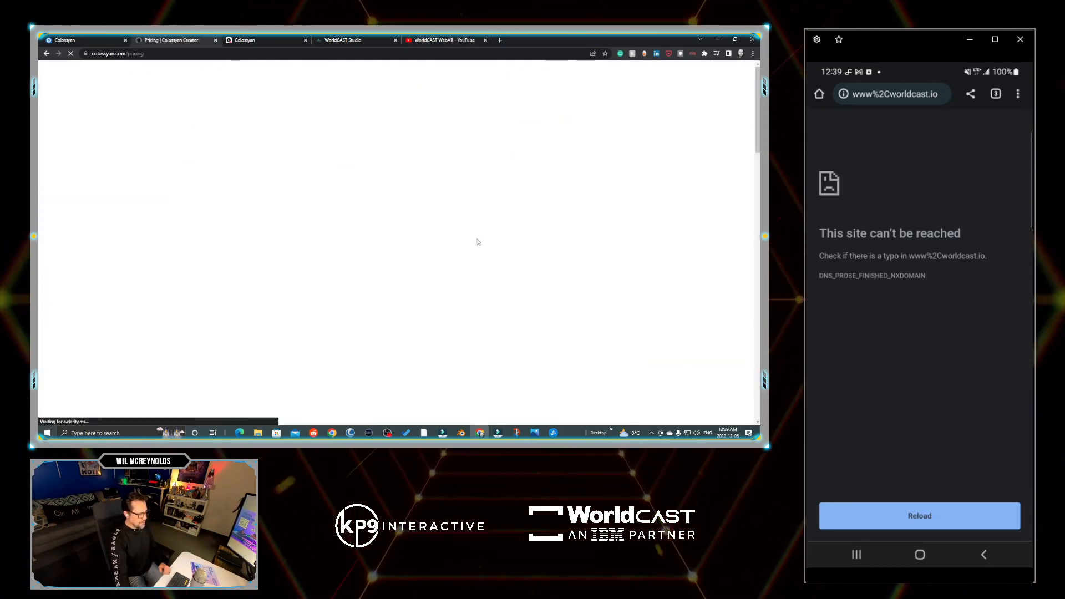
scroll(396, 246, "down", 5)
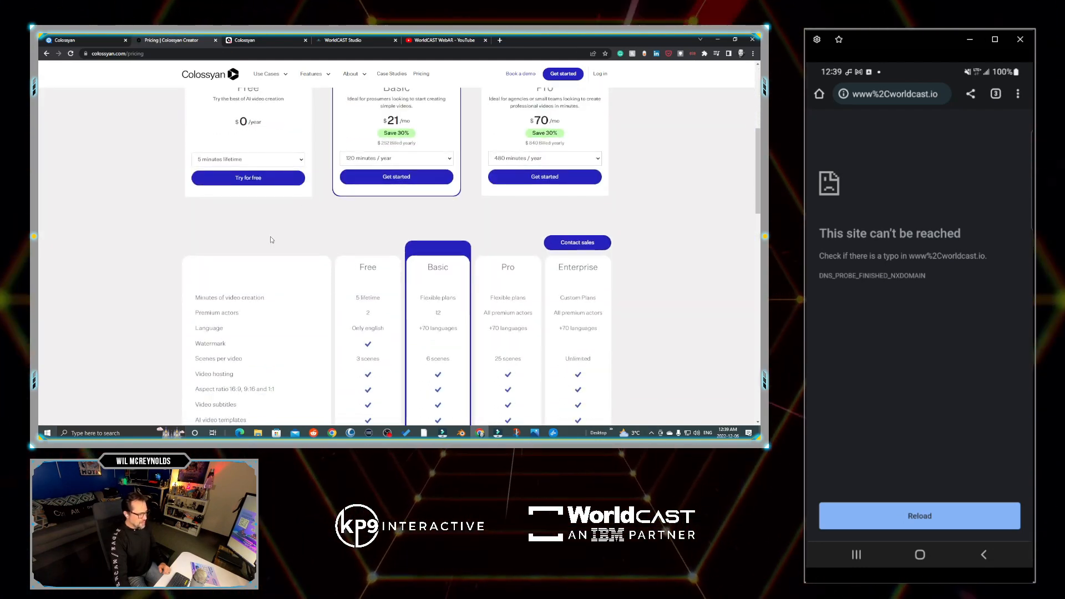
scroll(270, 237, "up", 3)
scroll(555, 313, "down", 1)
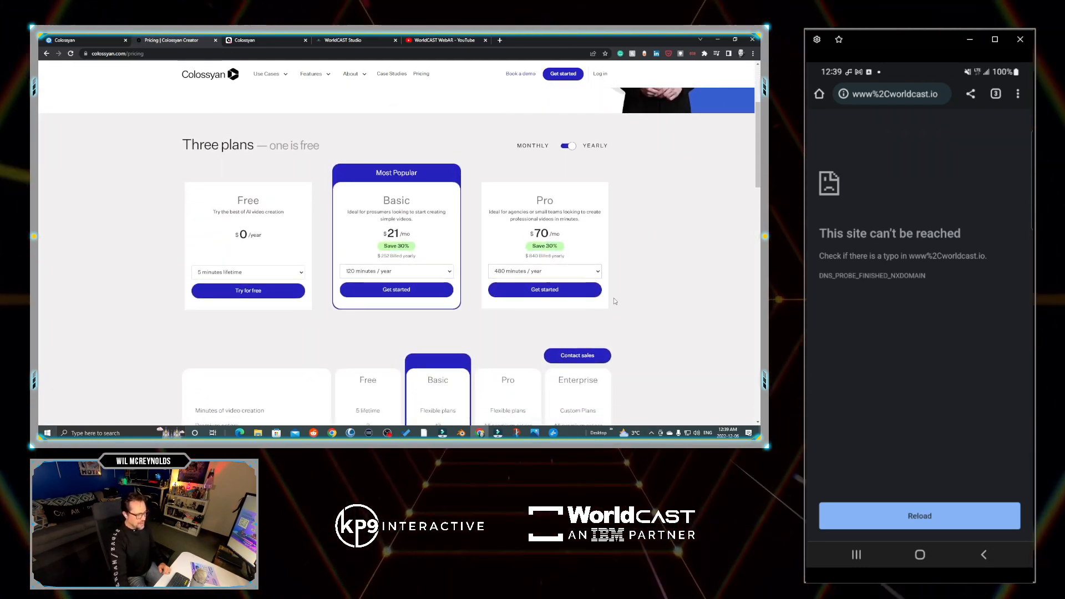